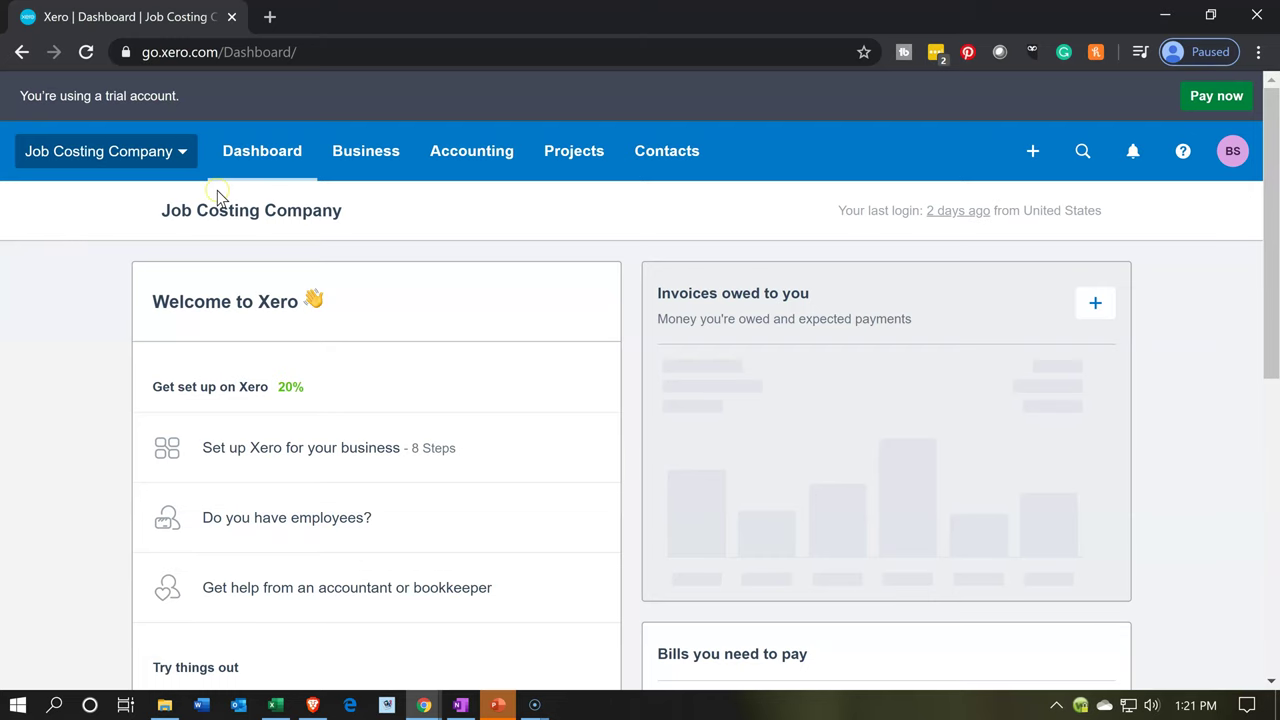
Switch from the Xero dashboard to the job cost tracking Excel workbook on sheet Ex 1.31
click(275, 706)
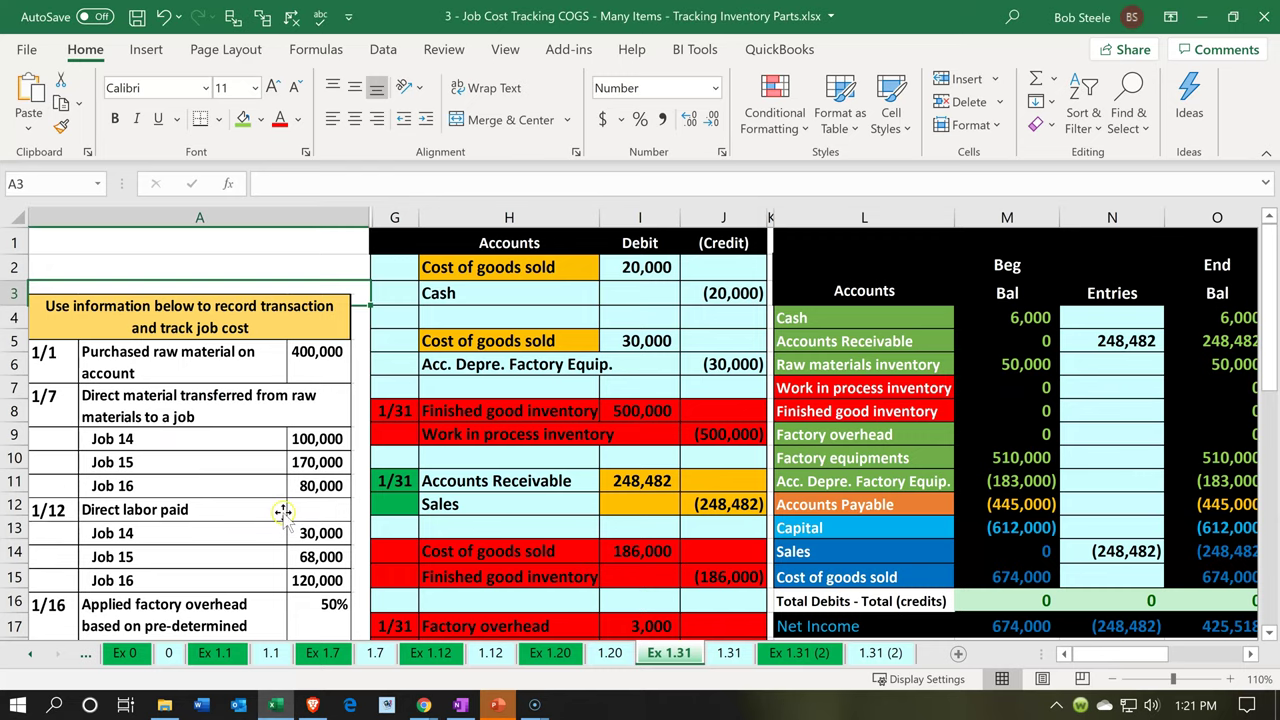
Scan the Ex 1.31 journal entries, then move right from H9 to the Job 14 and Job 15 cost records
click(487, 459)
scroll(487, 459, down, 1)
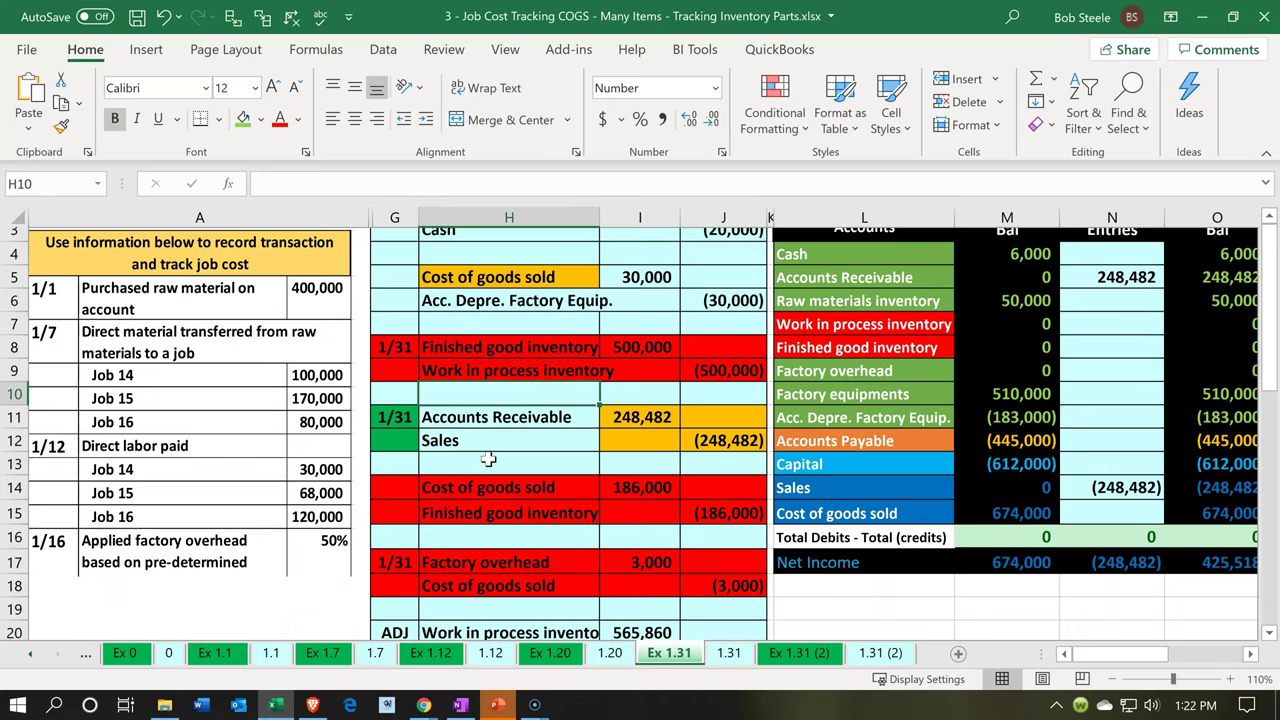
scroll(487, 459, down, 5)
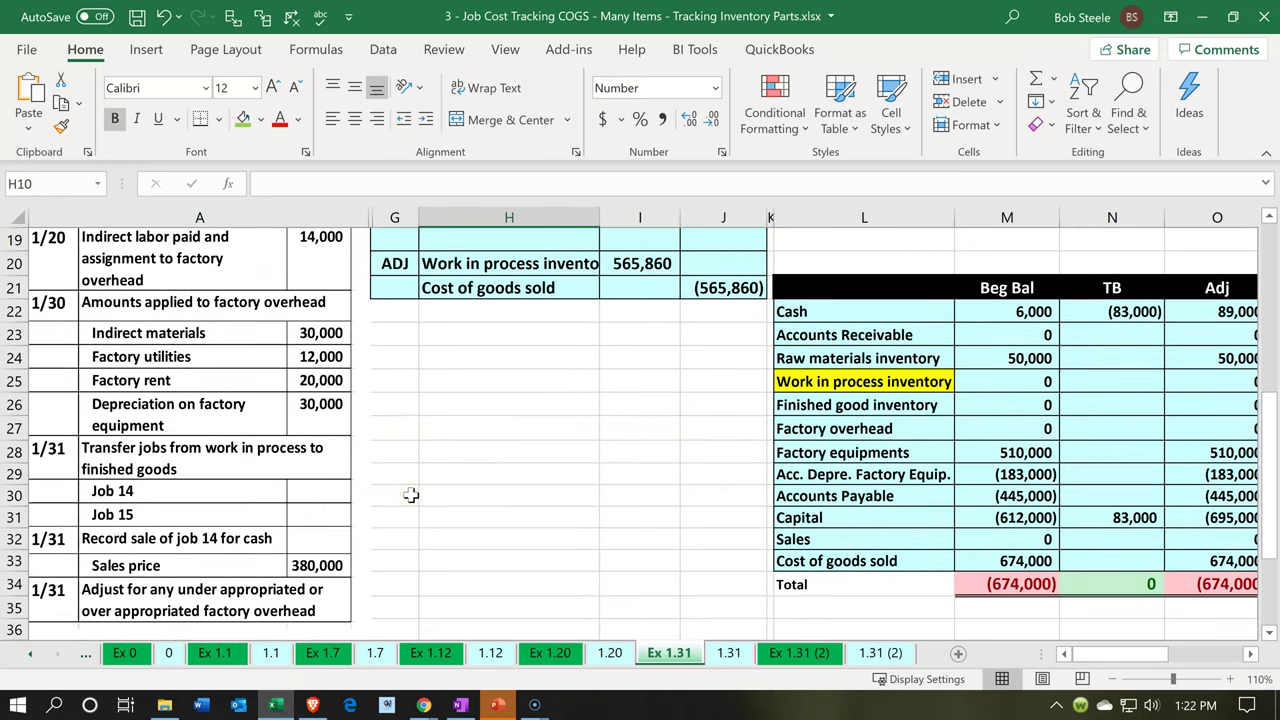
scroll(410, 495, up, 5)
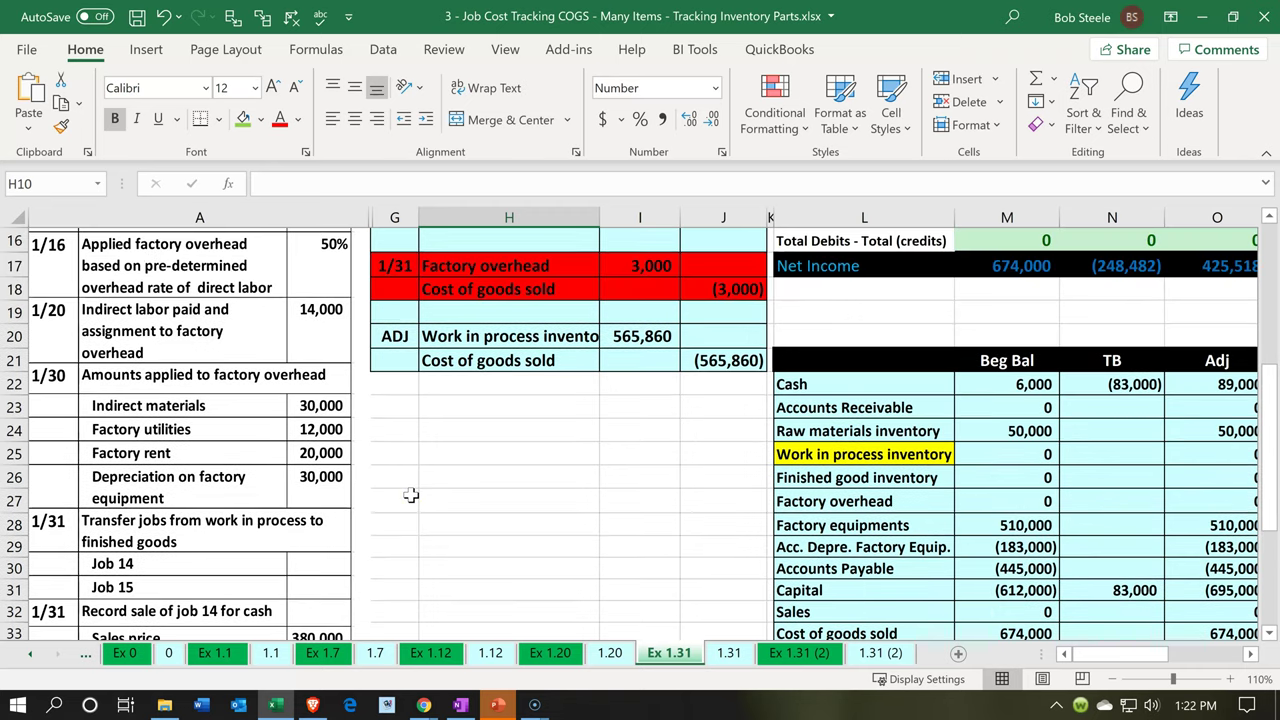
scroll(410, 495, up, 1)
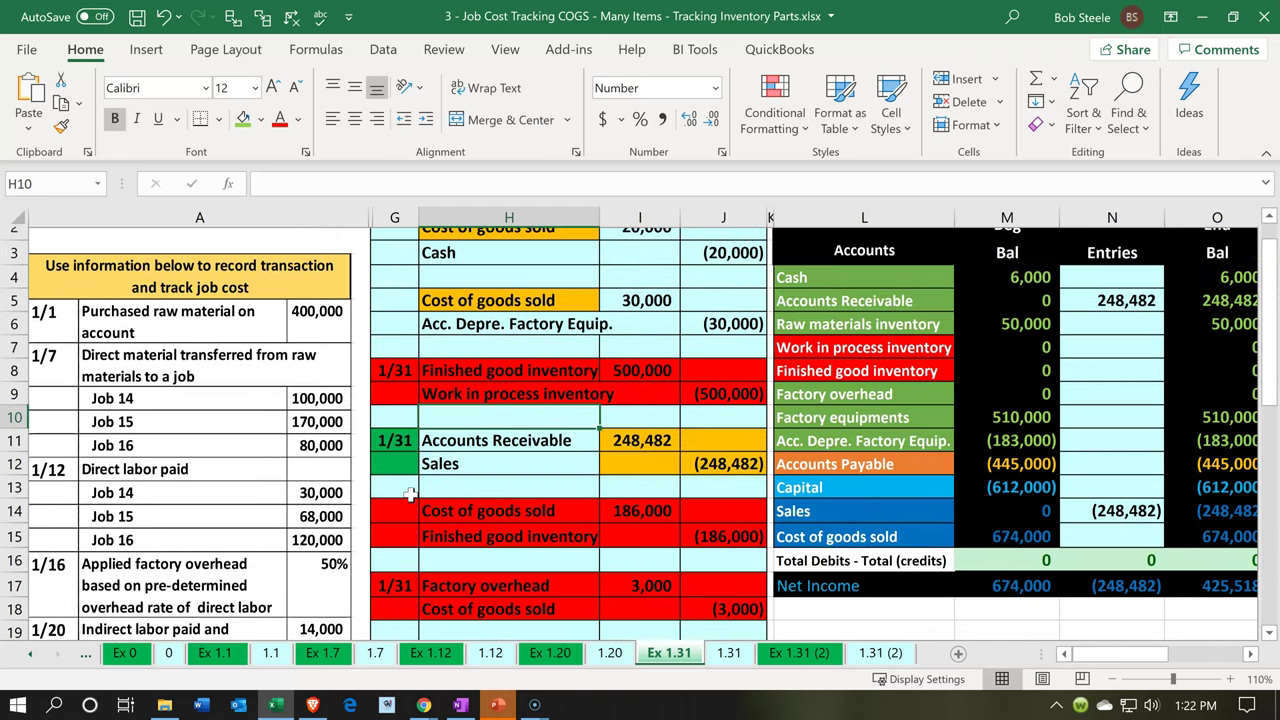
click(510, 428)
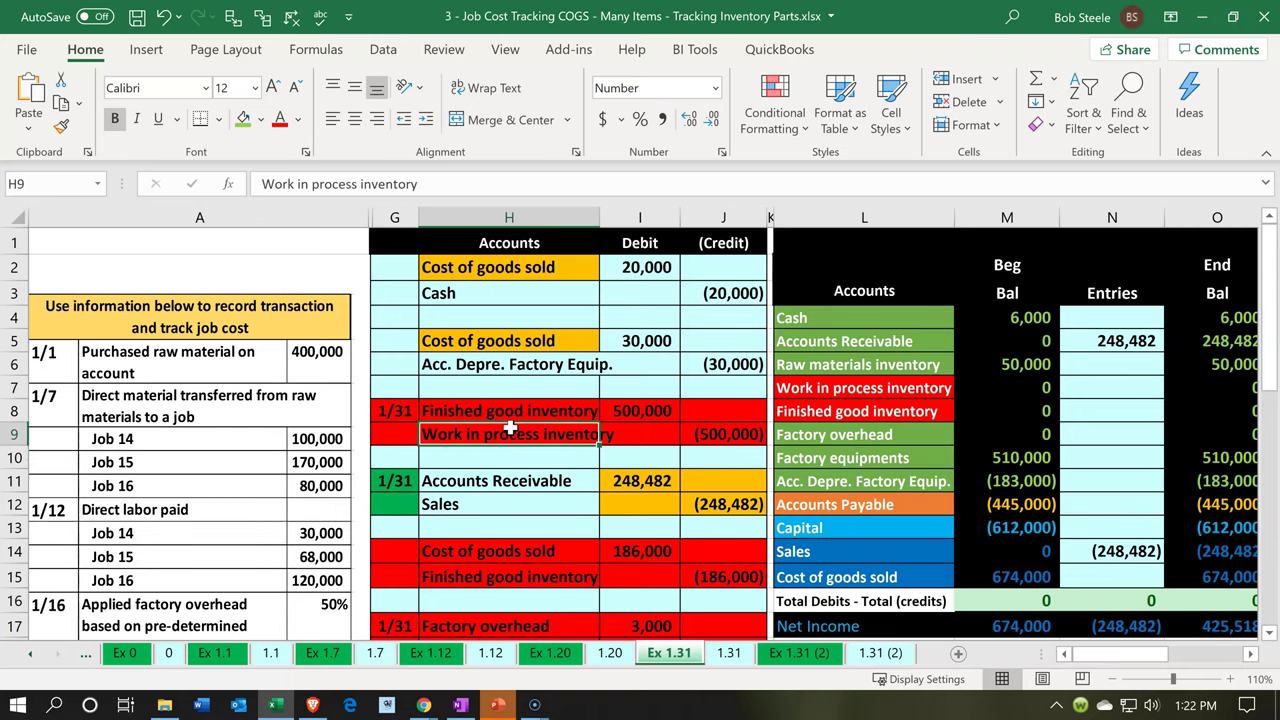
key(Right)
key(Right)
key(Right)
key(Right)
key(Right)
key(Right)
key(Right)
key(Right)
key(Right)
key(Right)
key(Right)
key(Right)
key(Right)
key(Right)
key(Right)
key(Right)
key(Right)
key(Right)
key(Right)
key(Right)
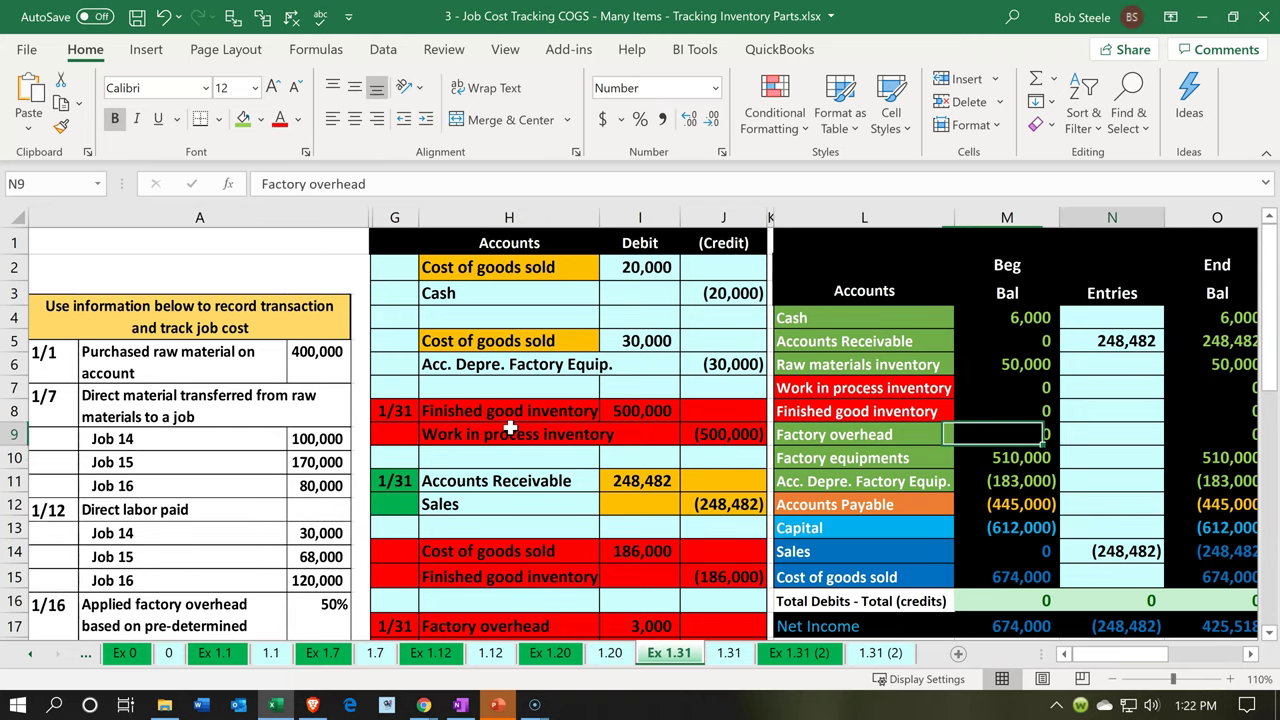
key(Right)
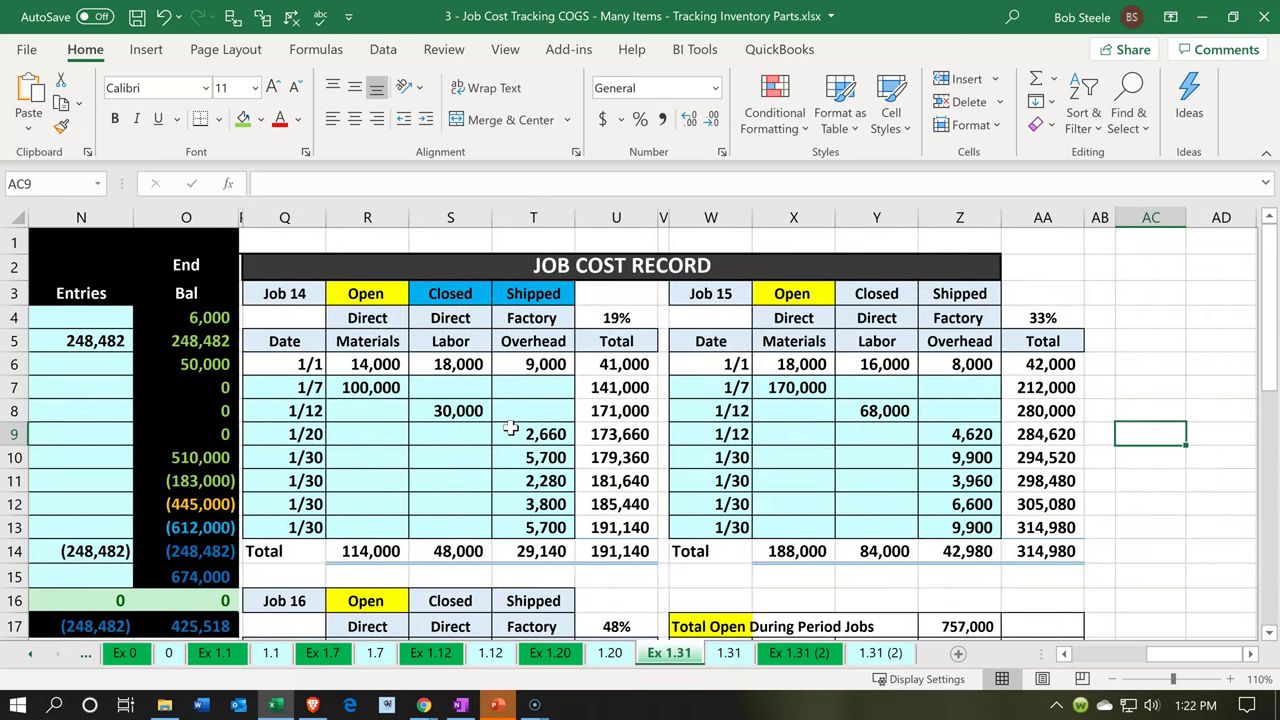
Move left from Q3 to show the account balances, with Accounts Receivable at 248,482, beside the job records
click(305, 294)
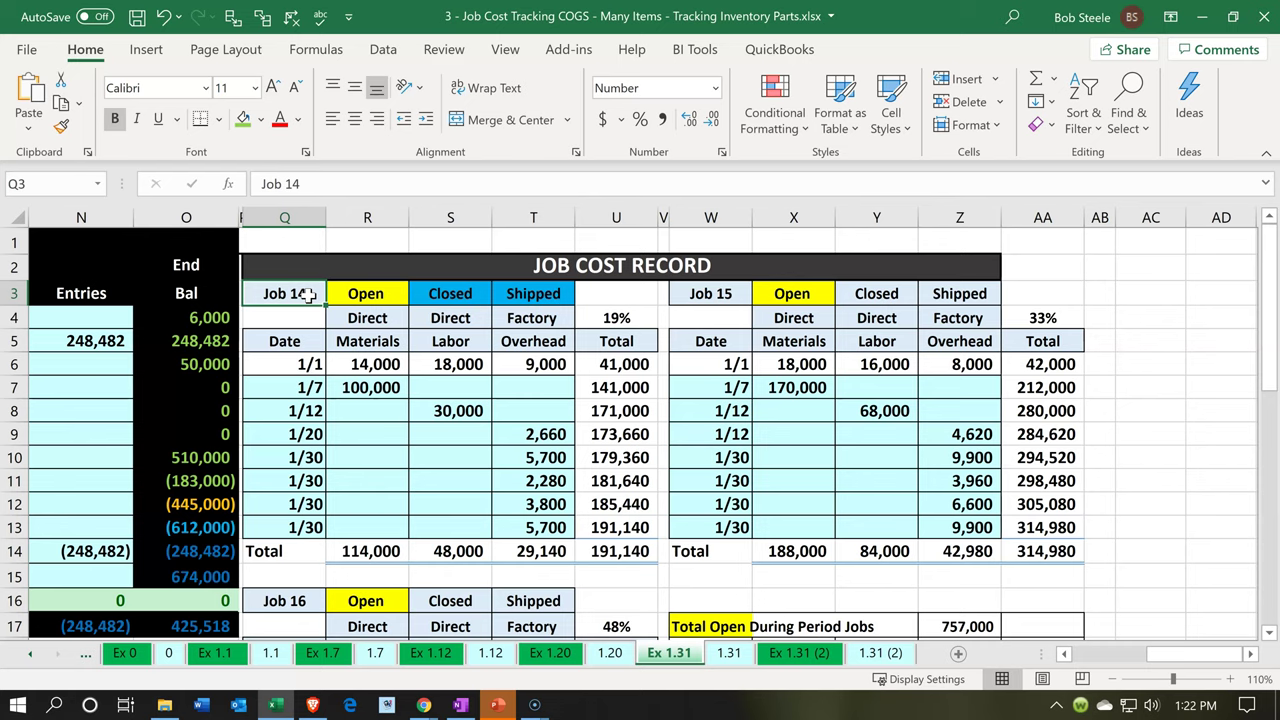
key(Left)
key(Left)
key(Left)
key(Left)
key(Left)
key(Left)
key(Left)
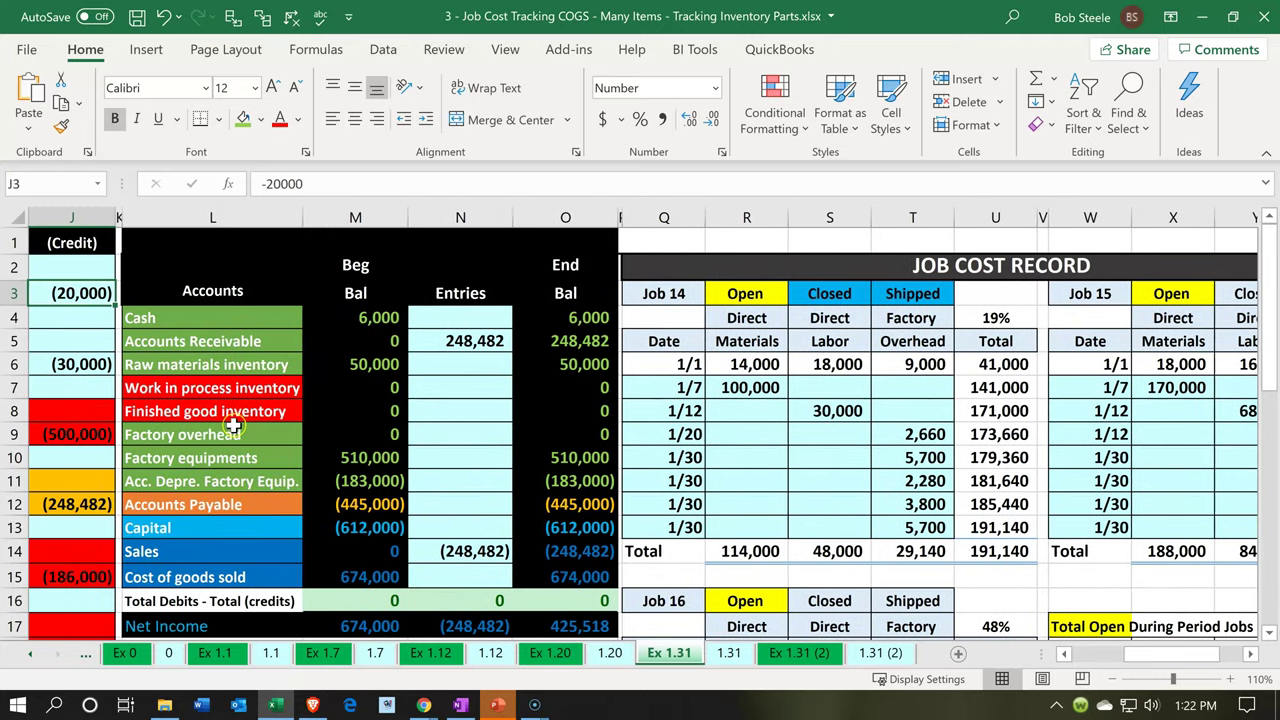
click(212, 392)
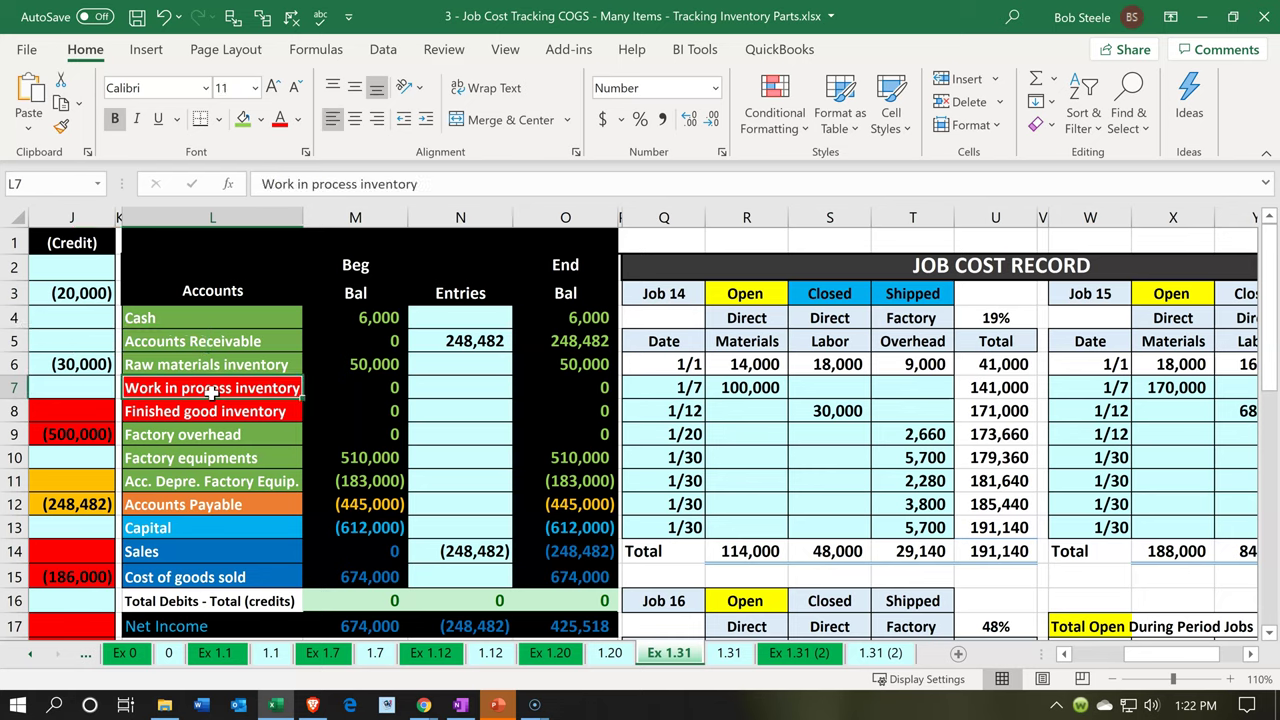
key(Down)
key(Down)
key(Down)
key(Down)
key(Down)
key(Down)
key(Down)
key(Down)
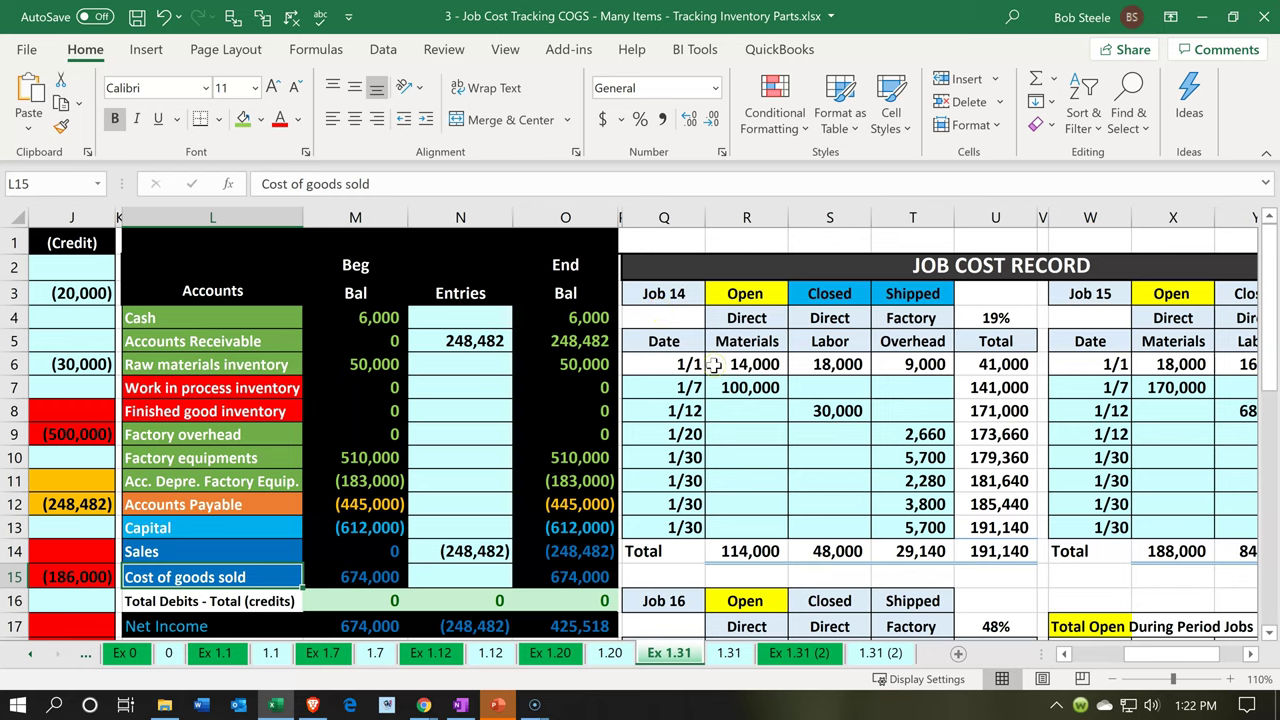
click(236, 387)
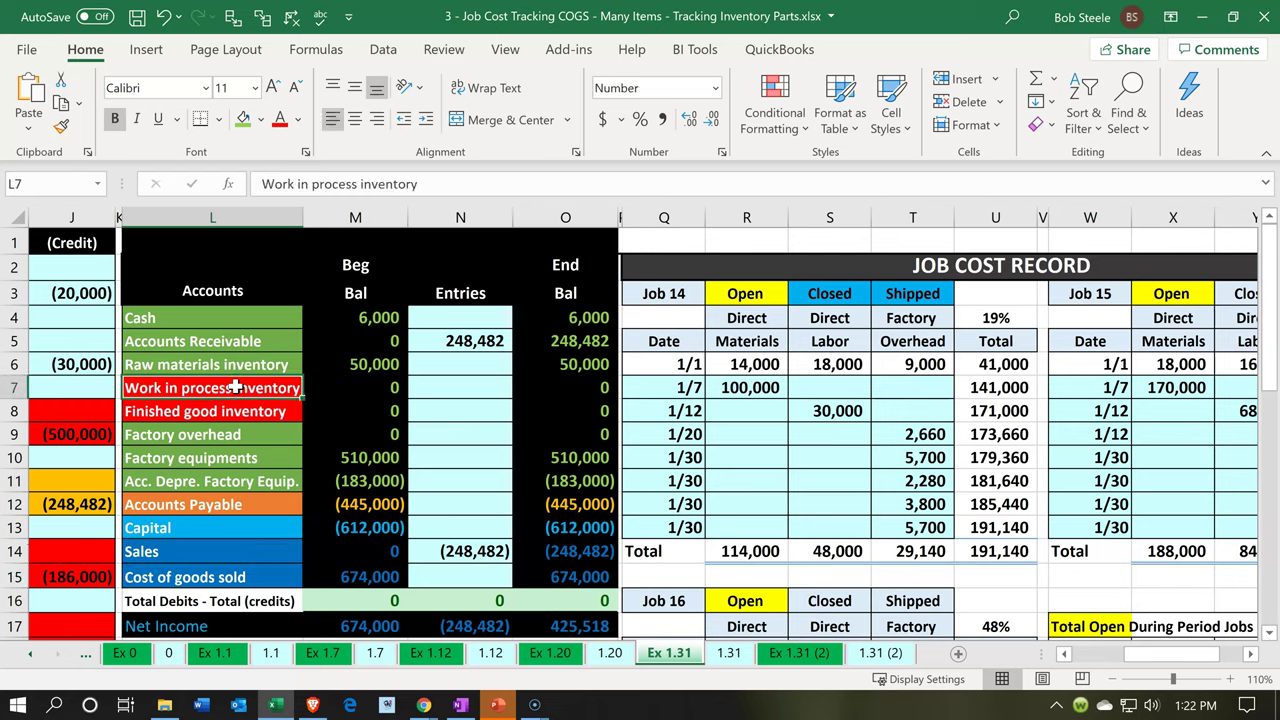
key(Down)
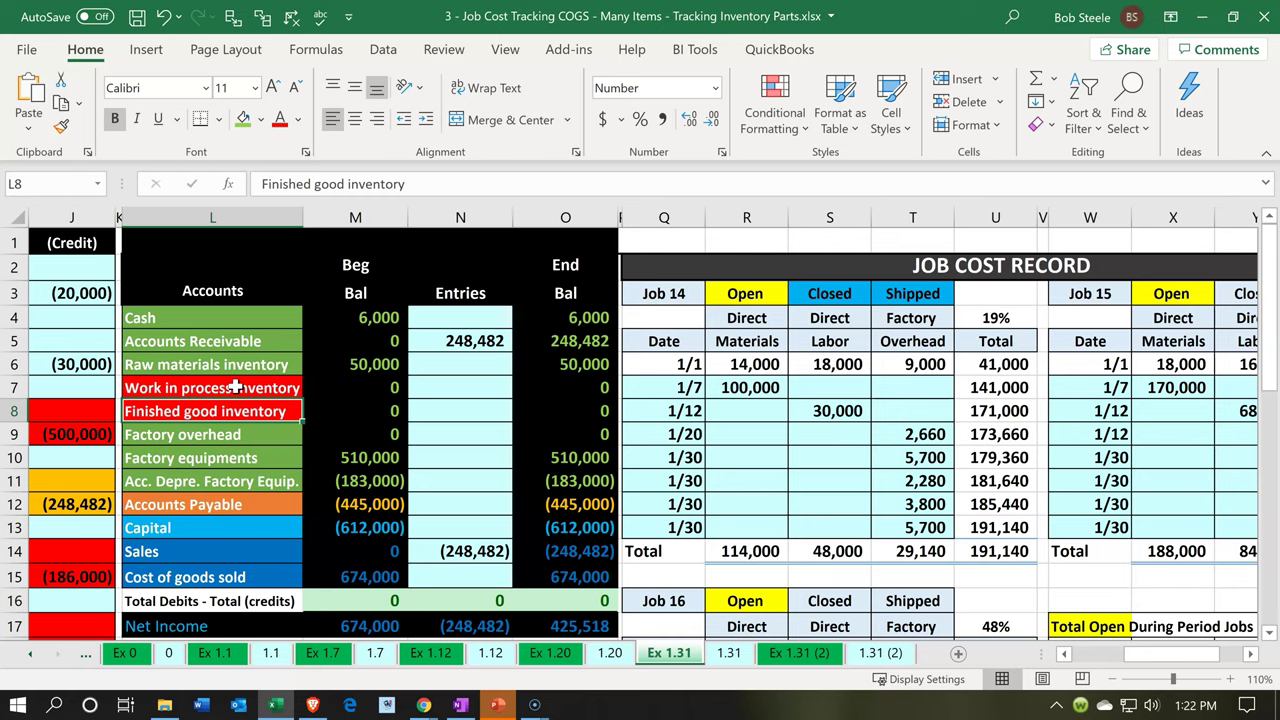
key(Down)
key(Down)
key(Down)
key(Down)
key(Down)
key(Down)
key(Down)
key(Down)
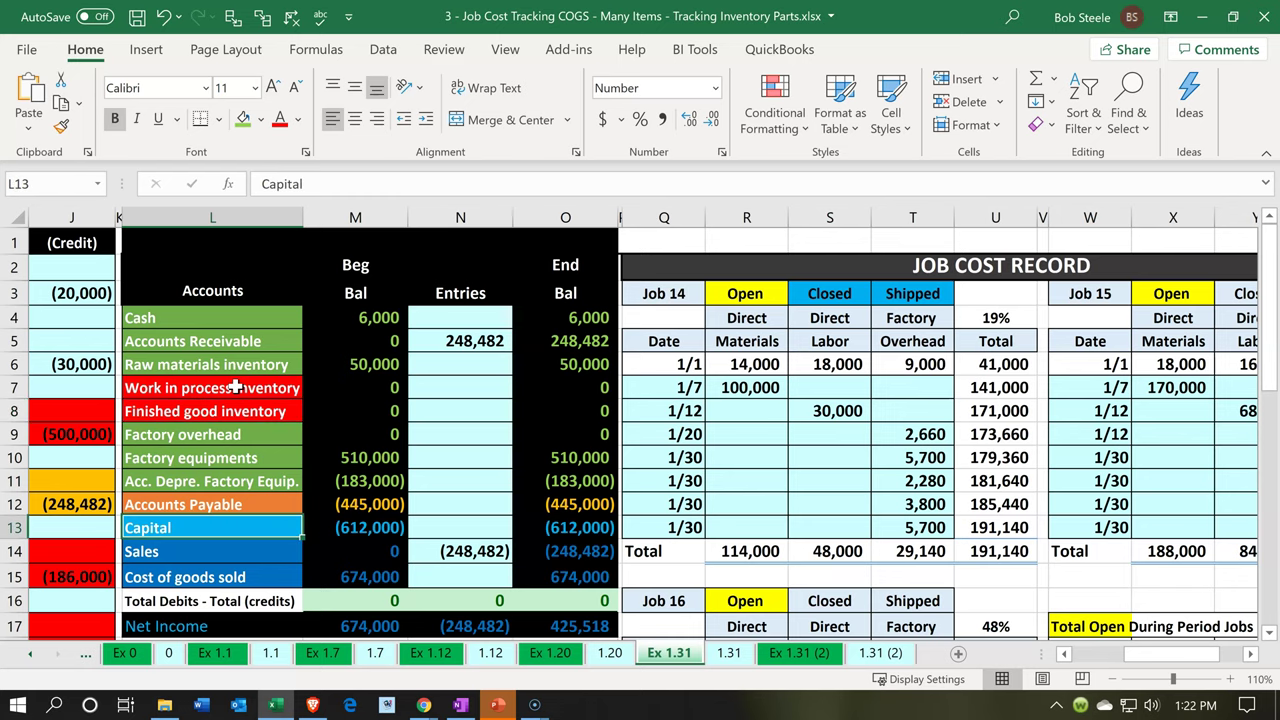
key(Up)
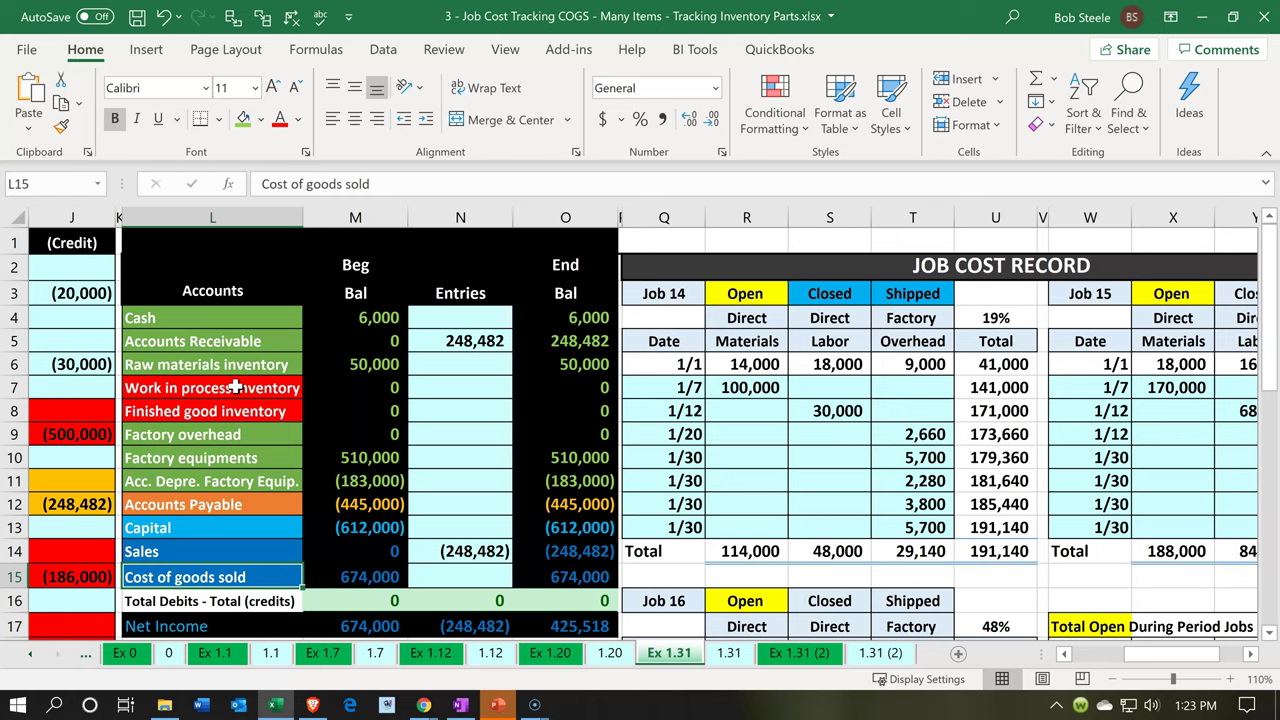
key(Right)
key(Right)
key(Right)
key(Right)
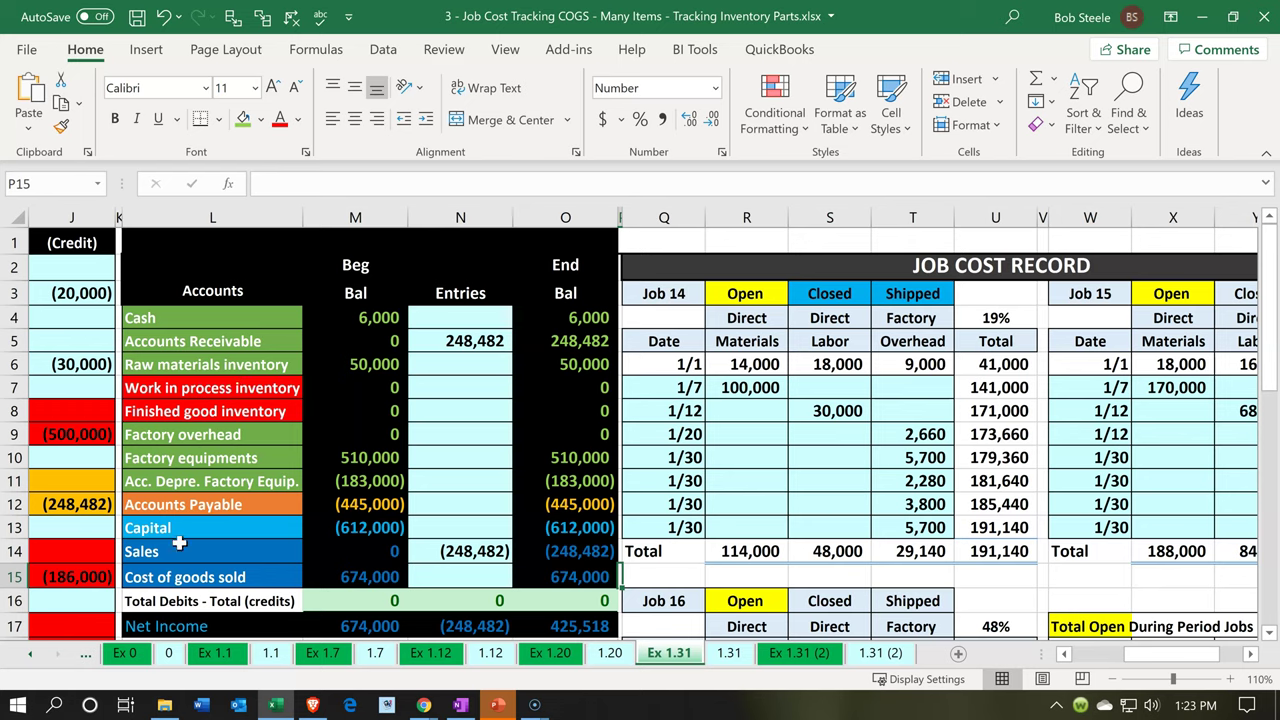
click(179, 542)
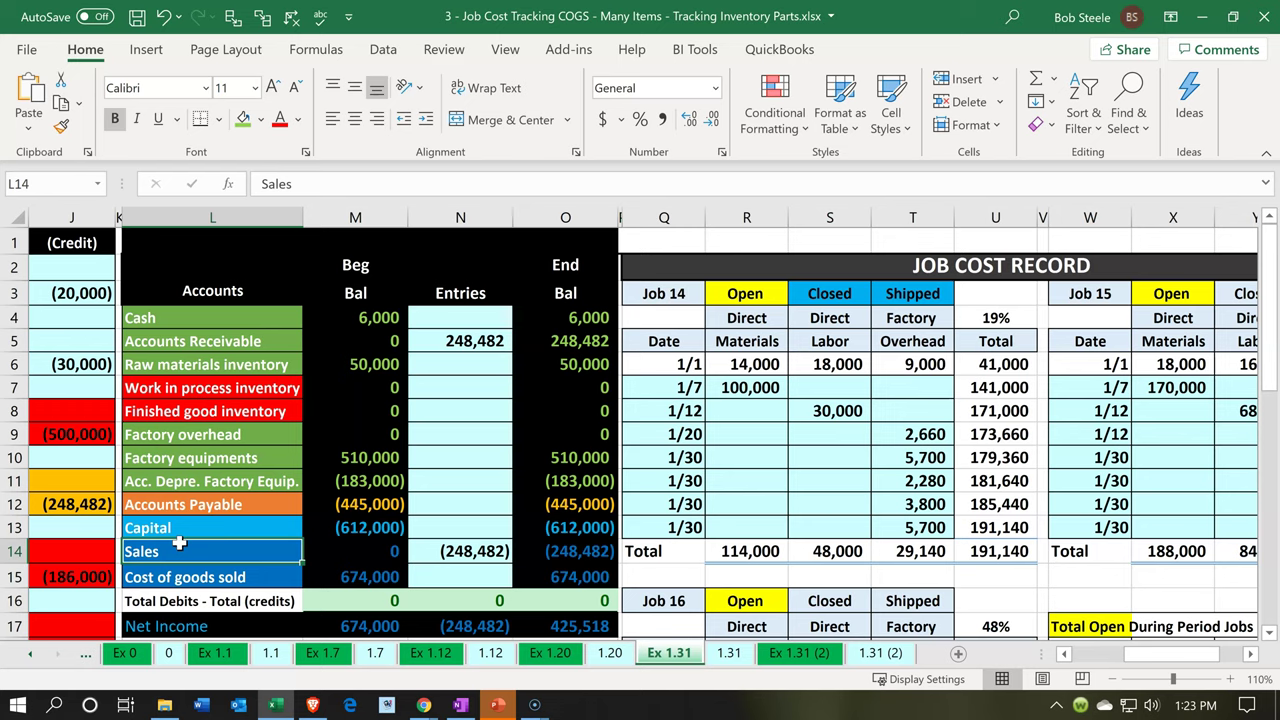
click(190, 342)
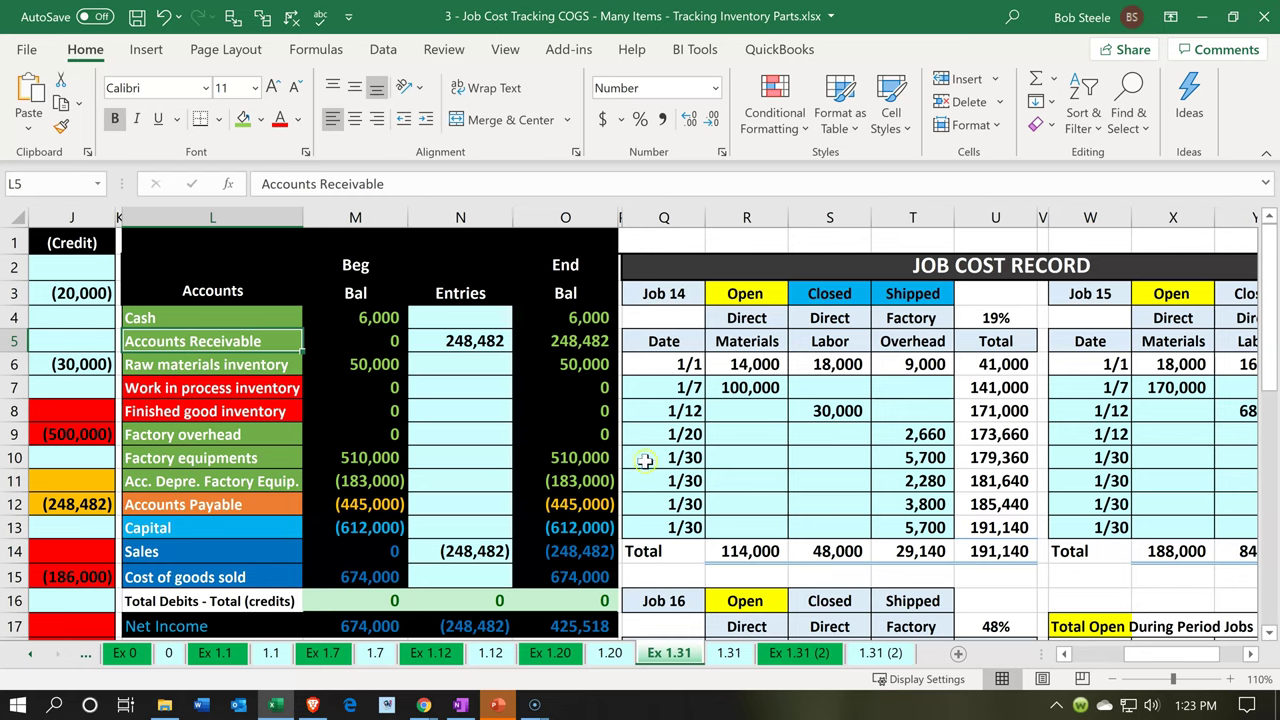
Compare Job 14's 191,140 total with Accounts Receivable 248,482, Sales and Job 14 materials
click(1008, 558)
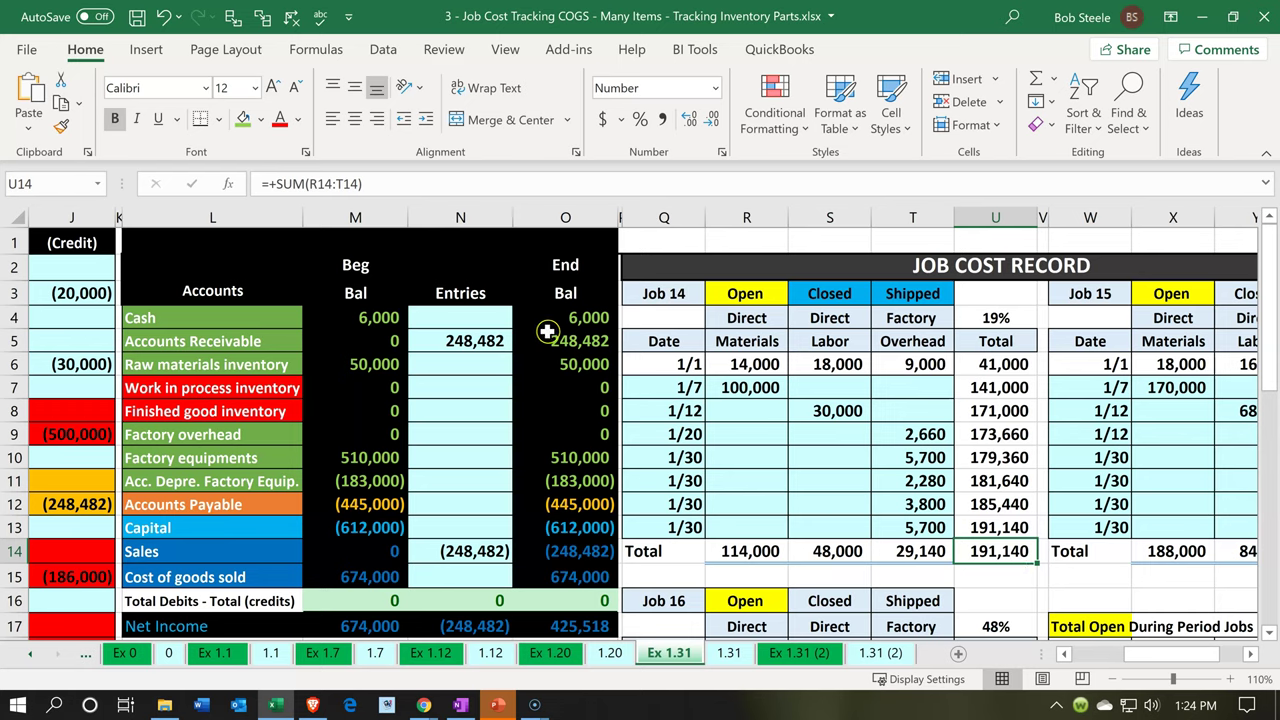
click(470, 341)
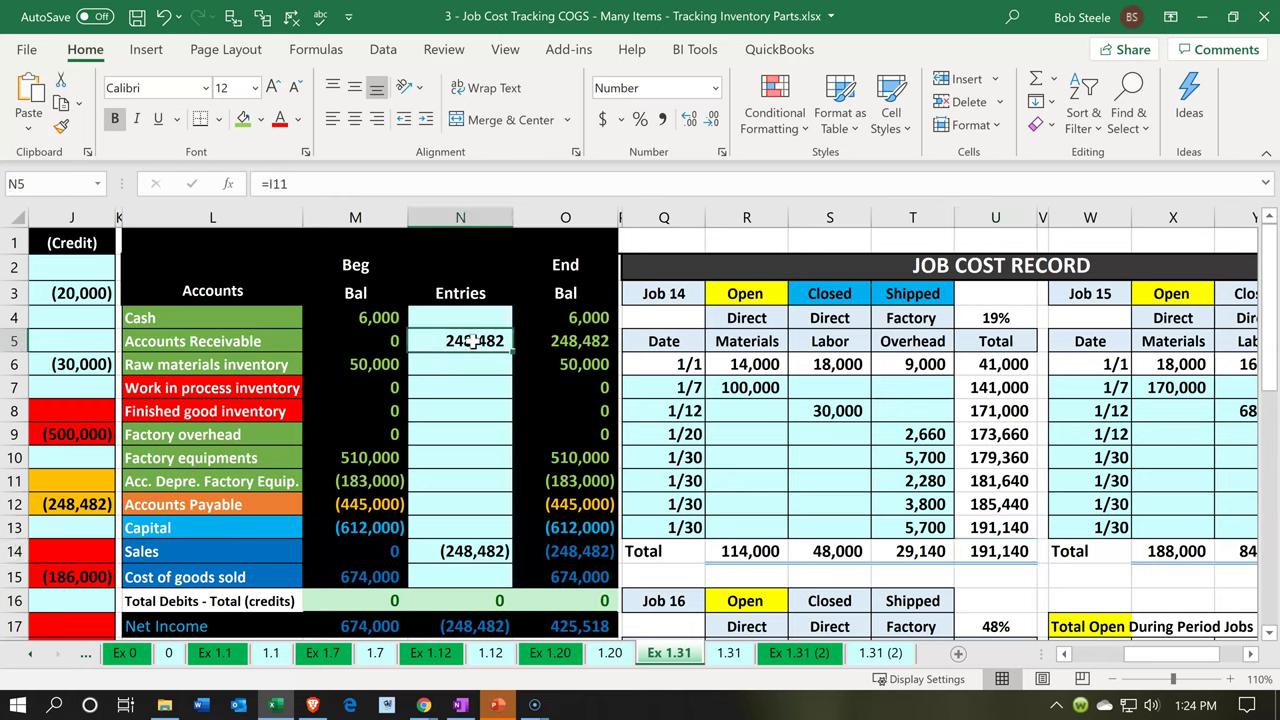
key(Down)
key(Down)
key(Down)
key(Down)
key(Down)
key(Down)
key(Down)
key(Down)
key(Down)
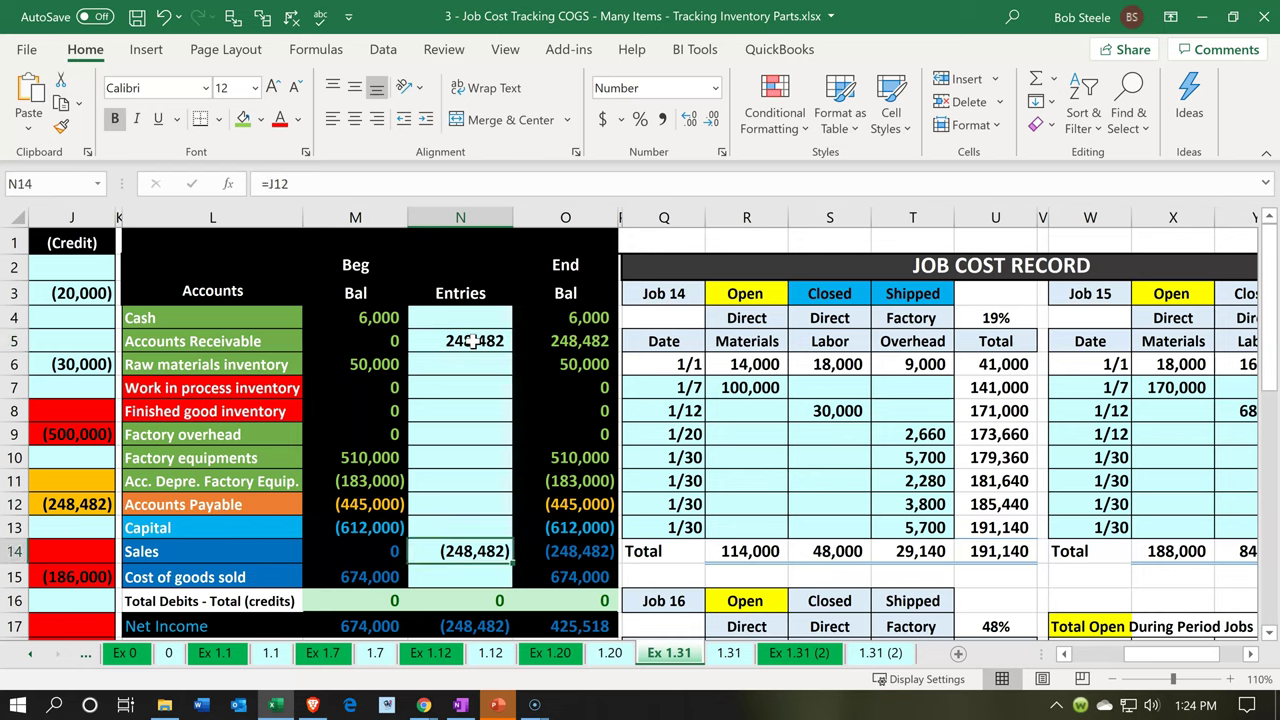
key(Down)
key(Up)
key(Right)
key(Right)
key(Right)
key(Right)
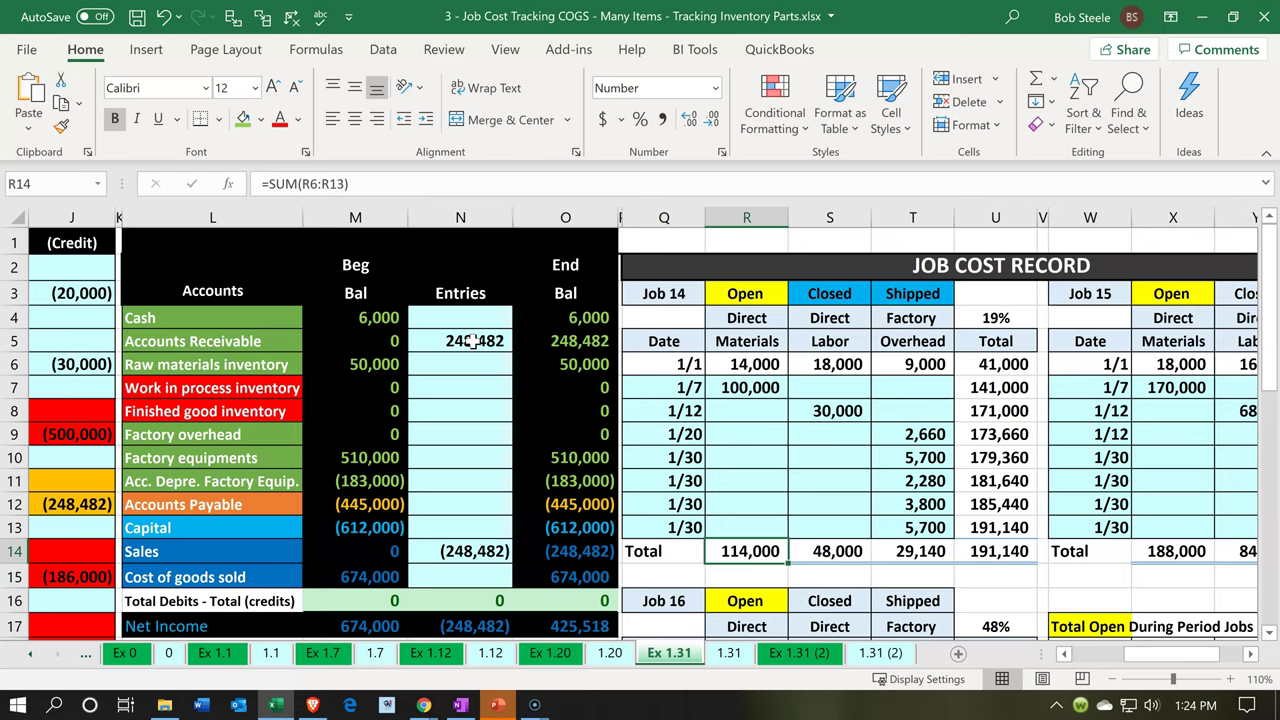
key(Up)
key(Up)
key(Up)
key(Up)
key(Up)
key(Up)
key(Up)
key(Up)
key(Up)
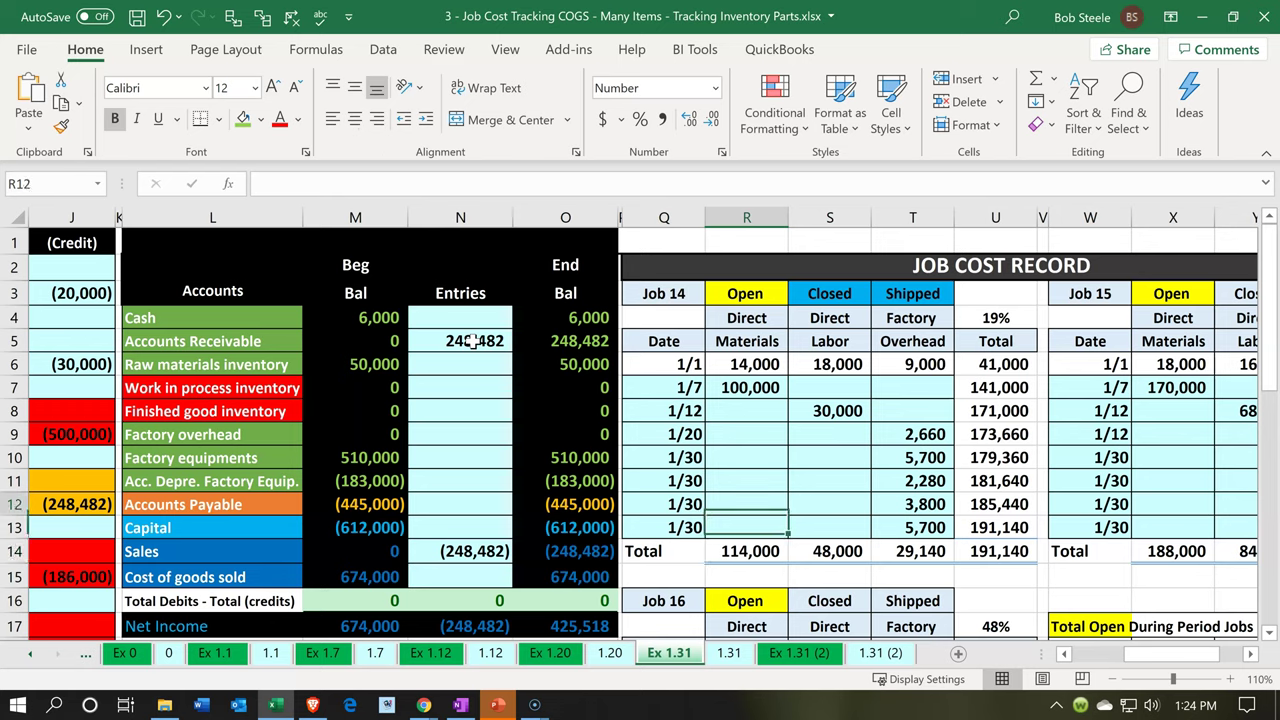
key(Up)
key(Up)
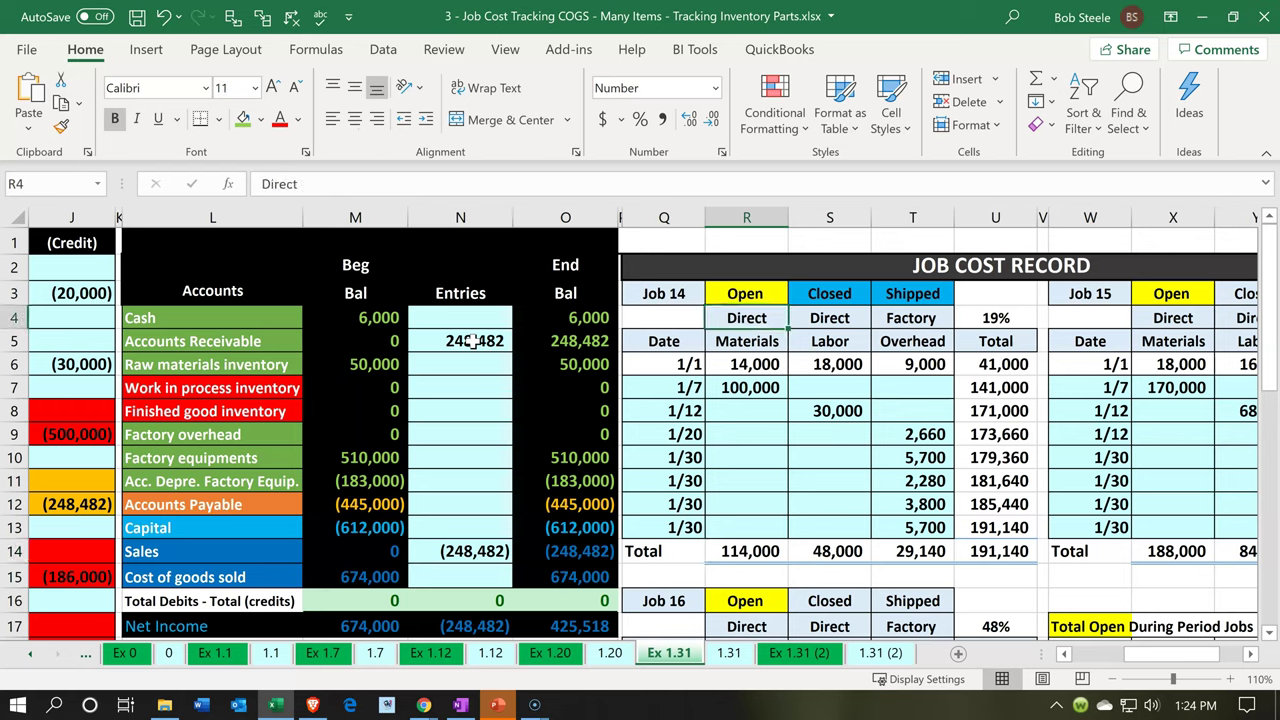
key(Right)
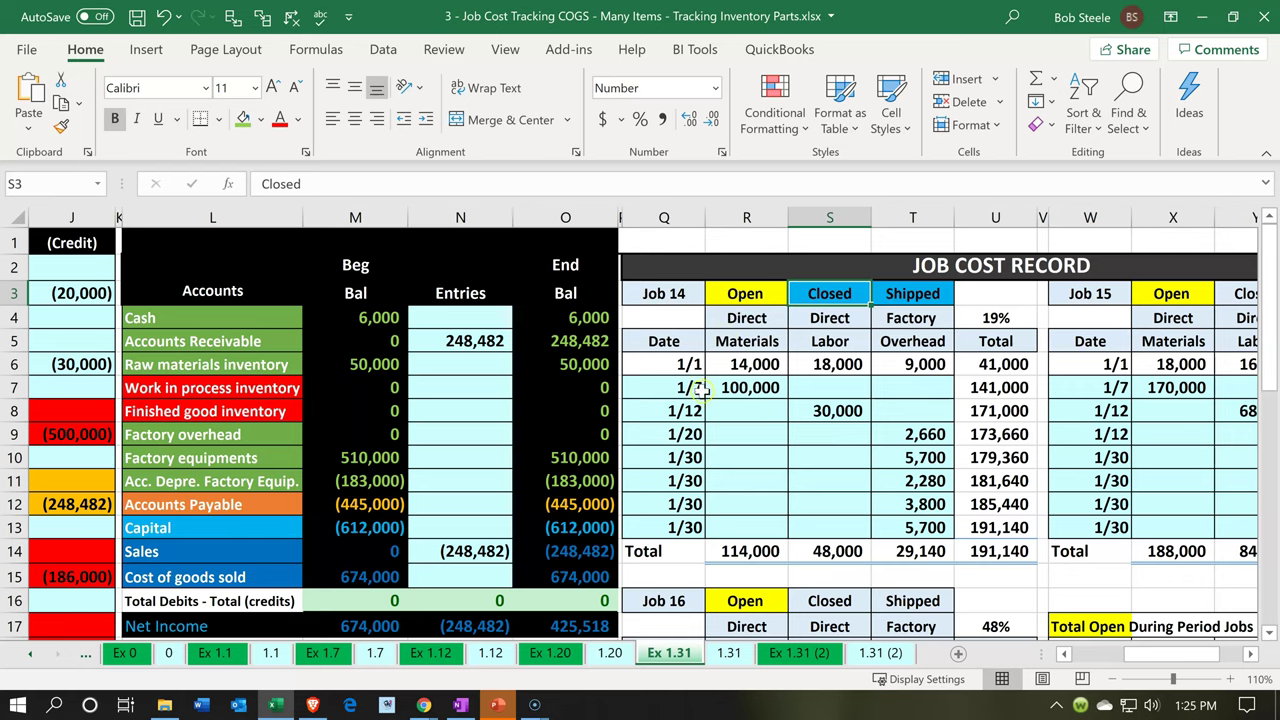
Check the ending Cost of goods sold against Job 14's 191,140, then minimize Excel to reveal Xero
click(597, 578)
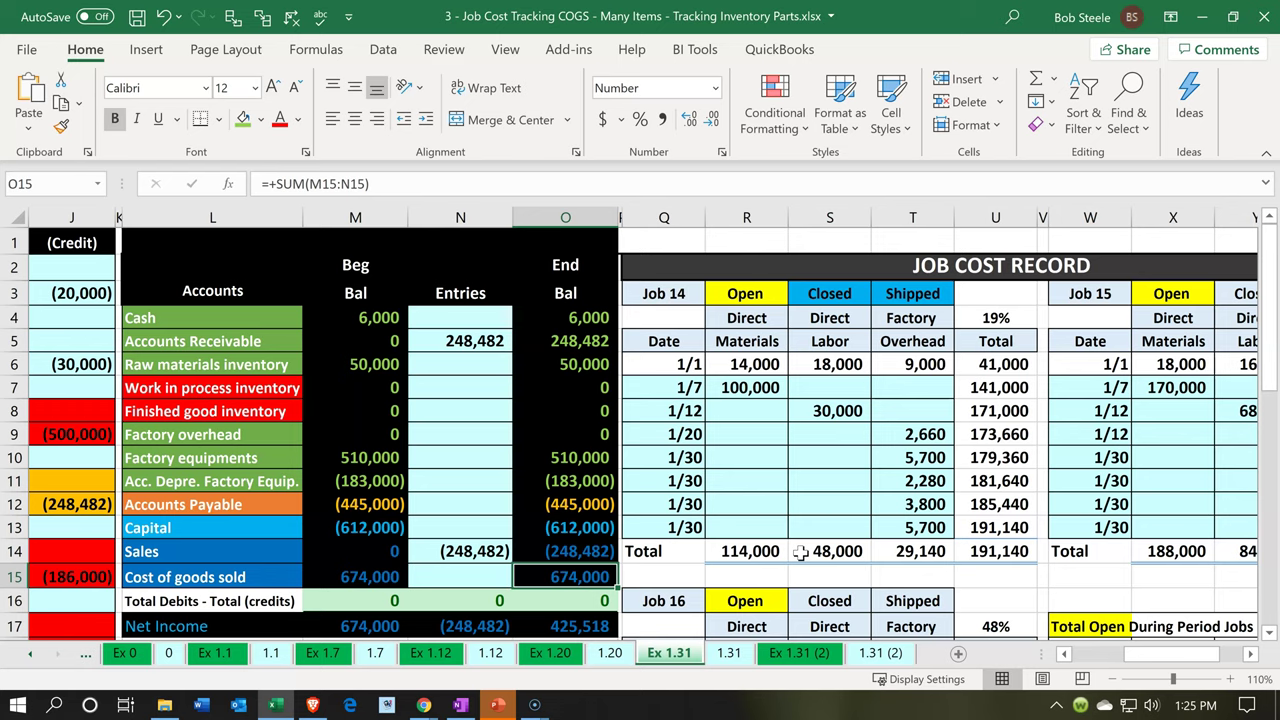
click(966, 552)
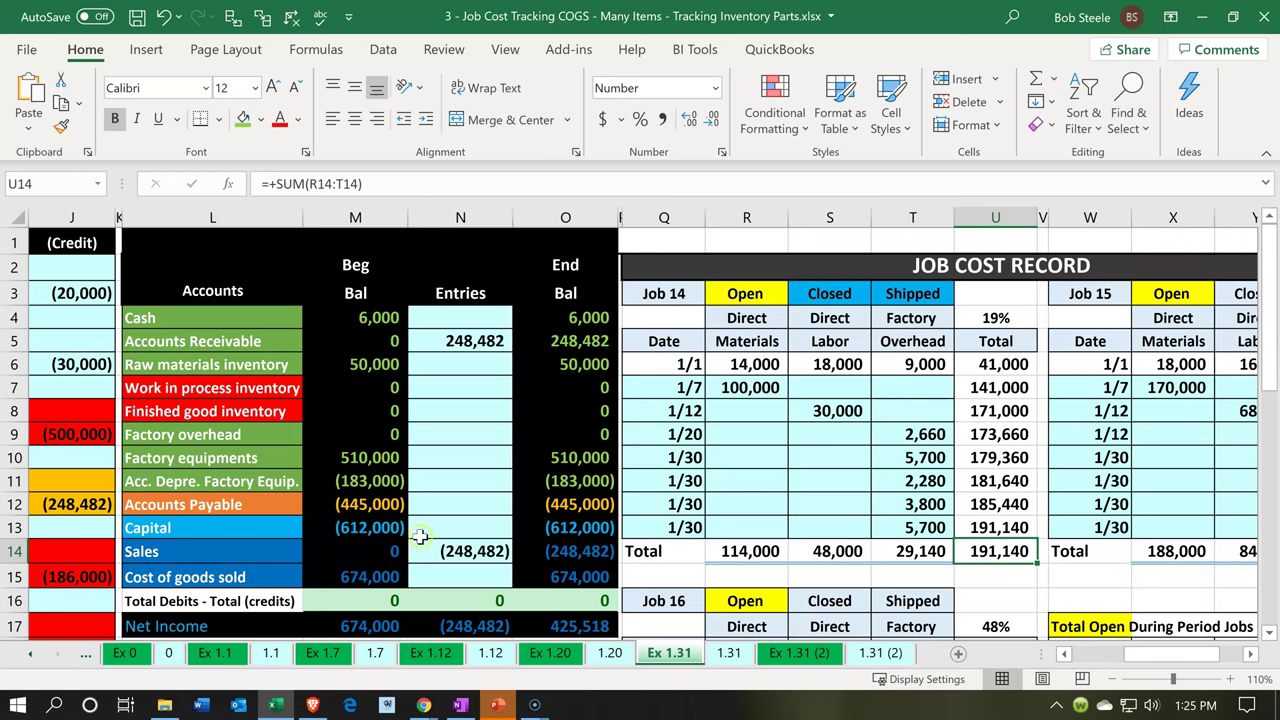
click(275, 707)
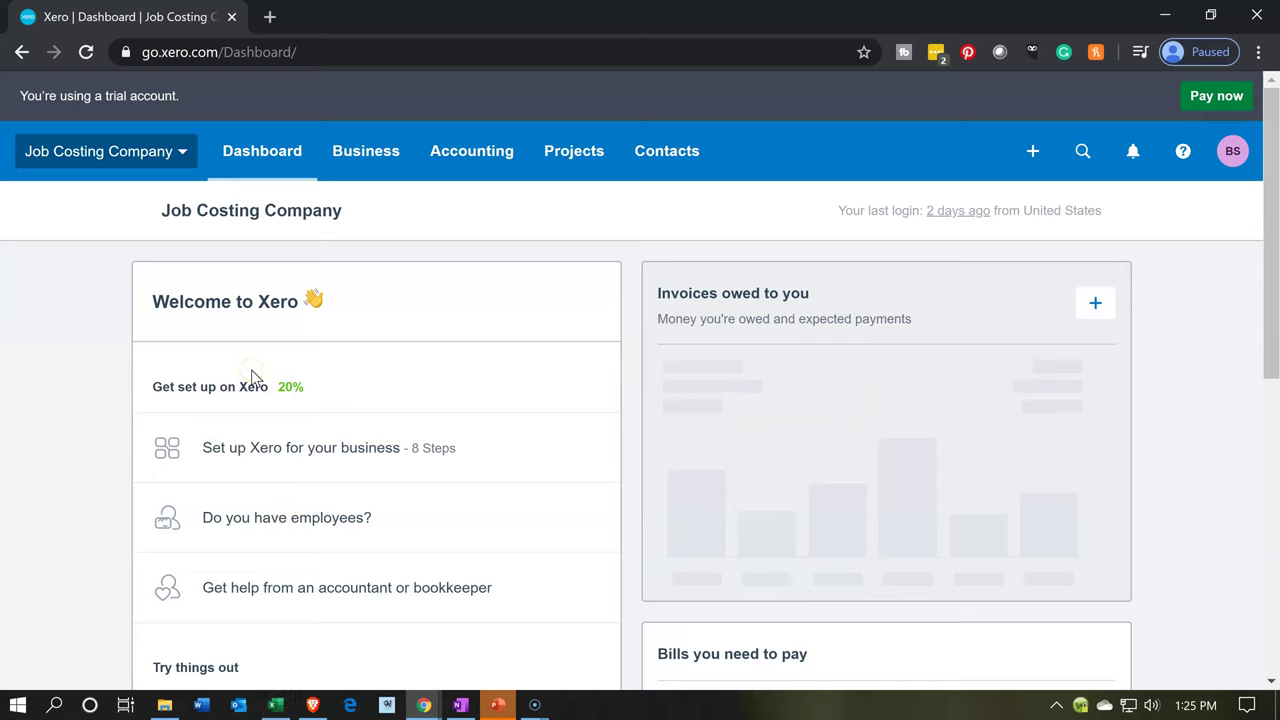
Open Projects > All projects to list Customer 1 projects 14, 15 and 16
click(585, 160)
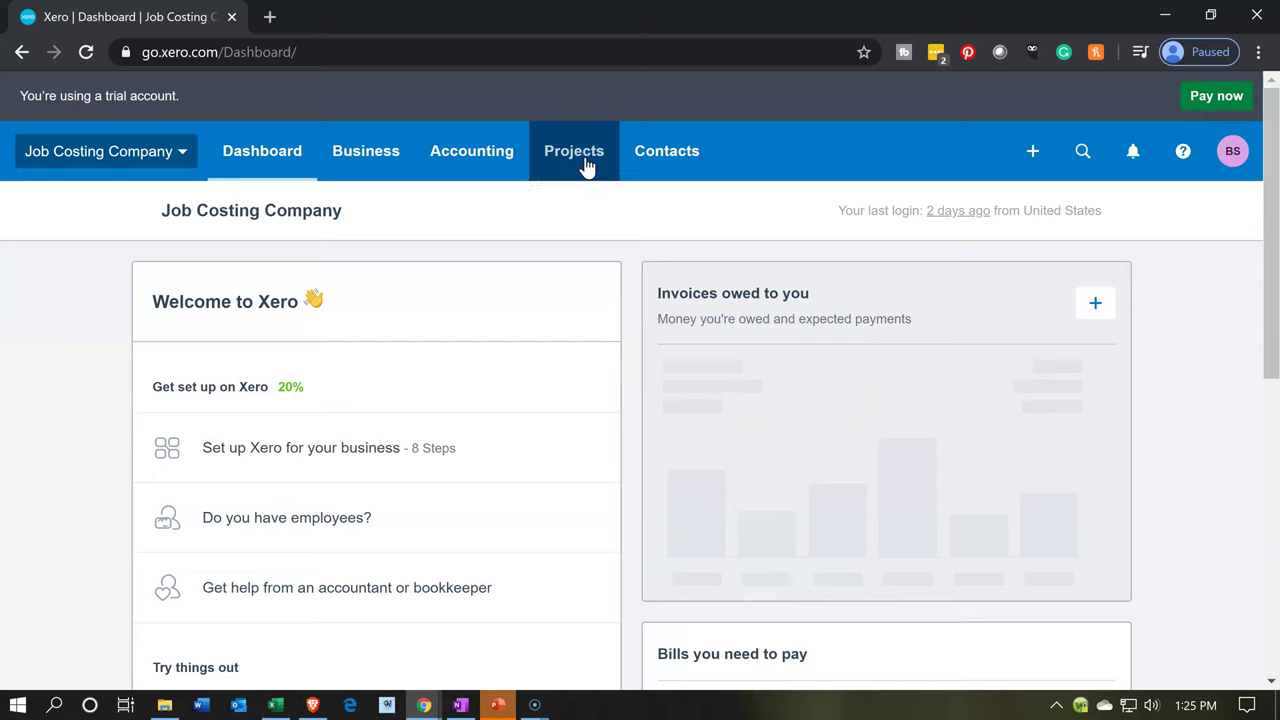
click(576, 218)
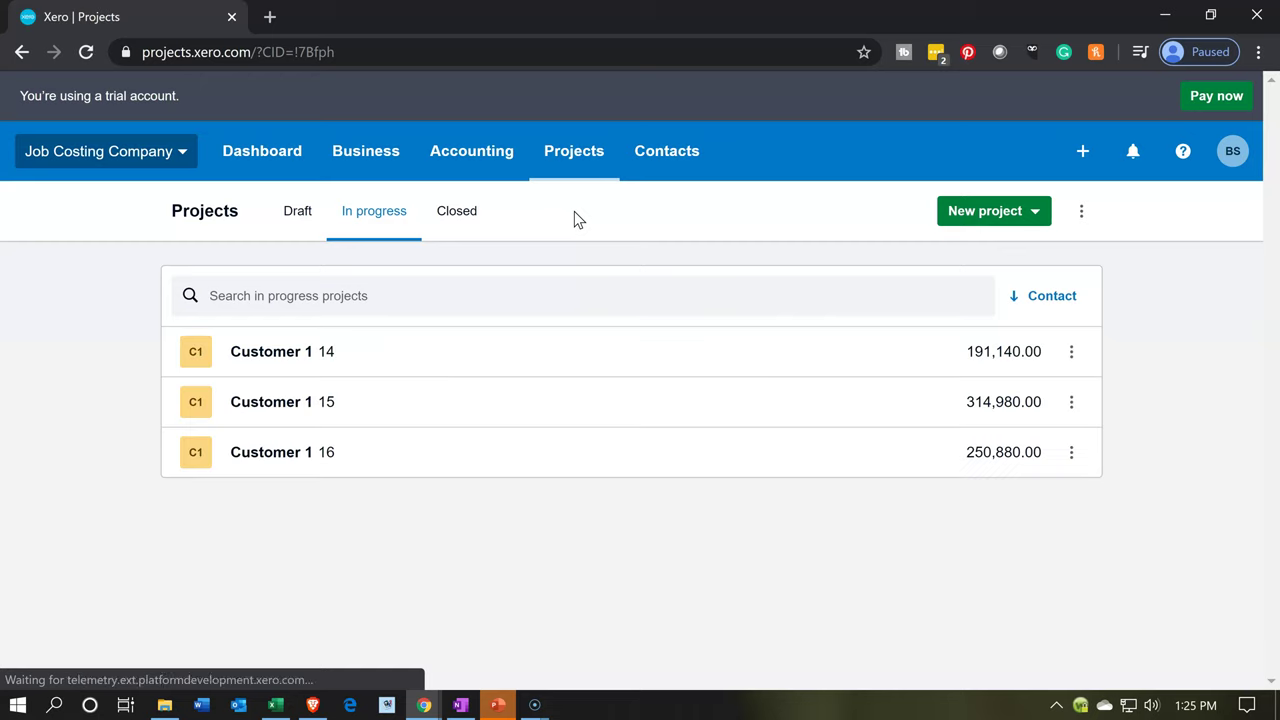
Open project Customer 1 14 and review its 191,140.00 of uninvoiced time and expenses
click(545, 355)
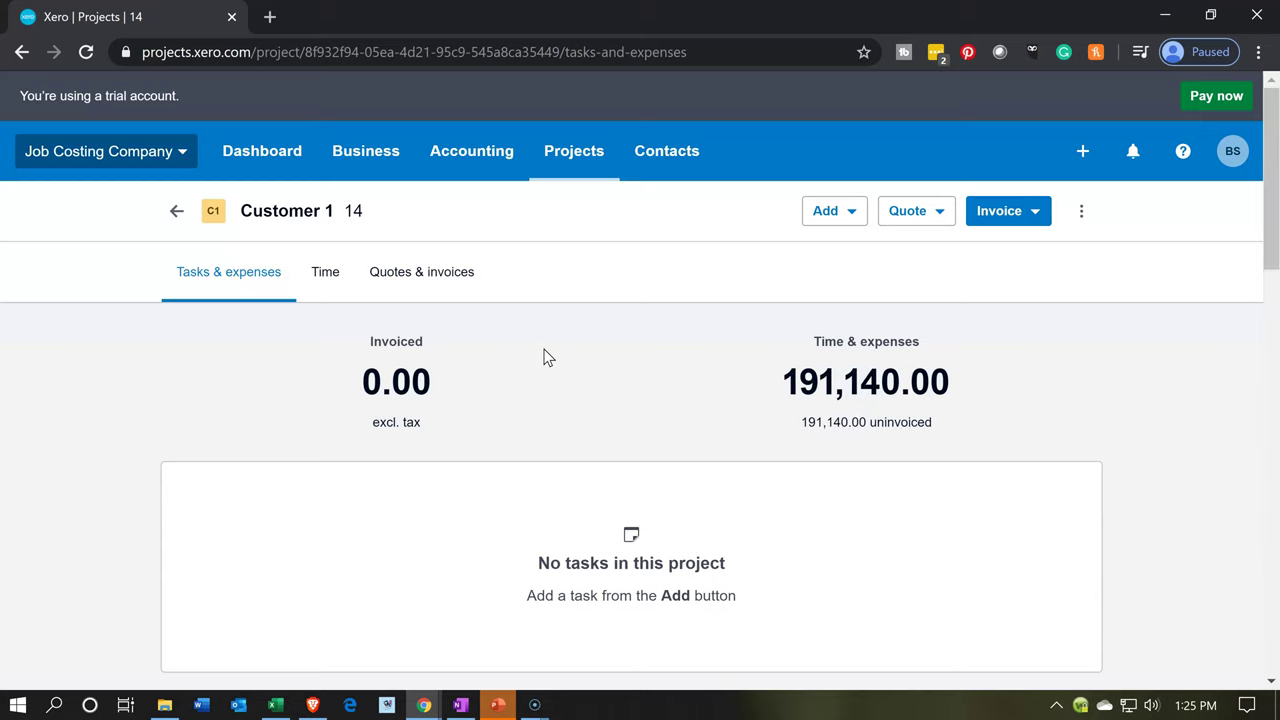
click(585, 391)
scroll(583, 396, down, 3)
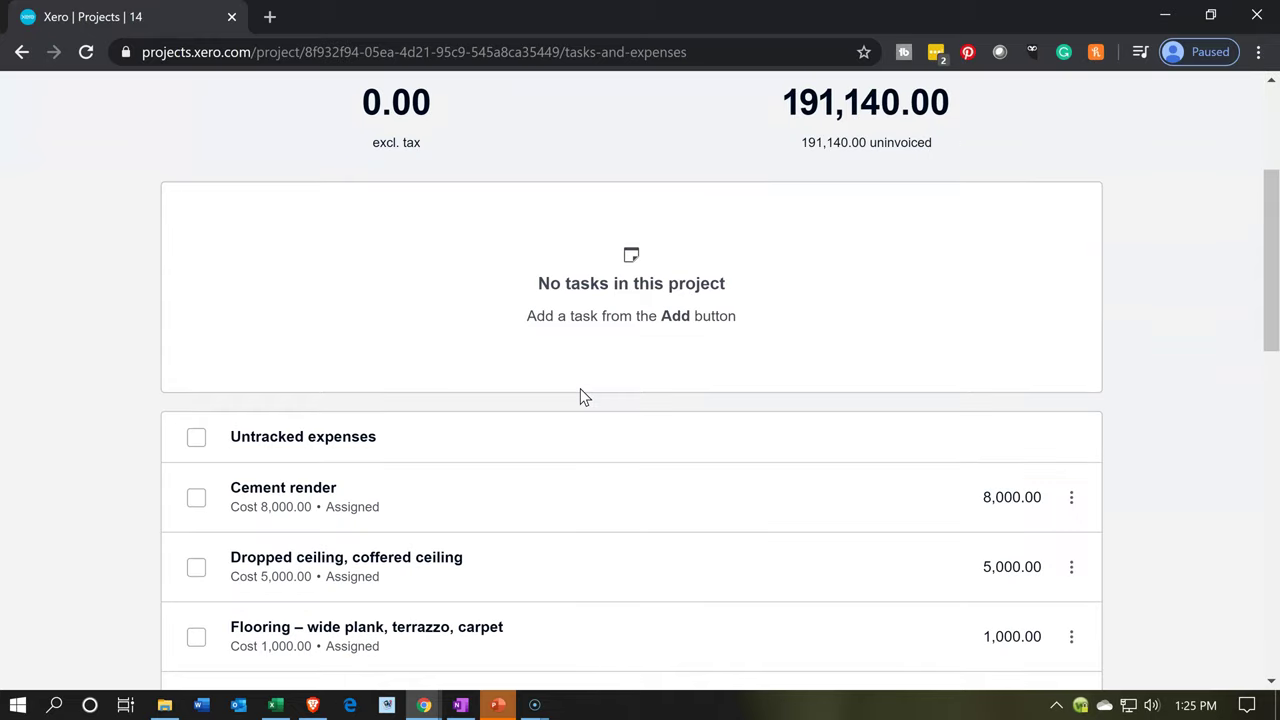
scroll(583, 396, down, 1)
scroll(585, 397, up, 3)
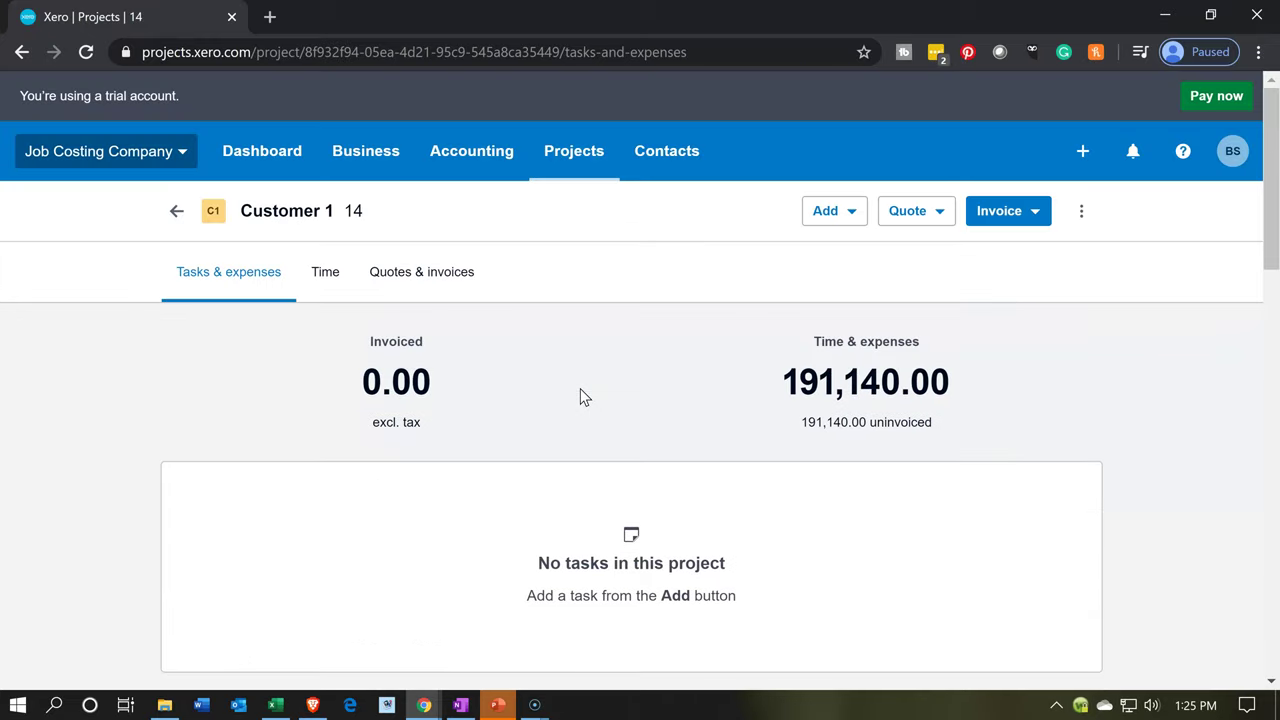
click(1035, 213)
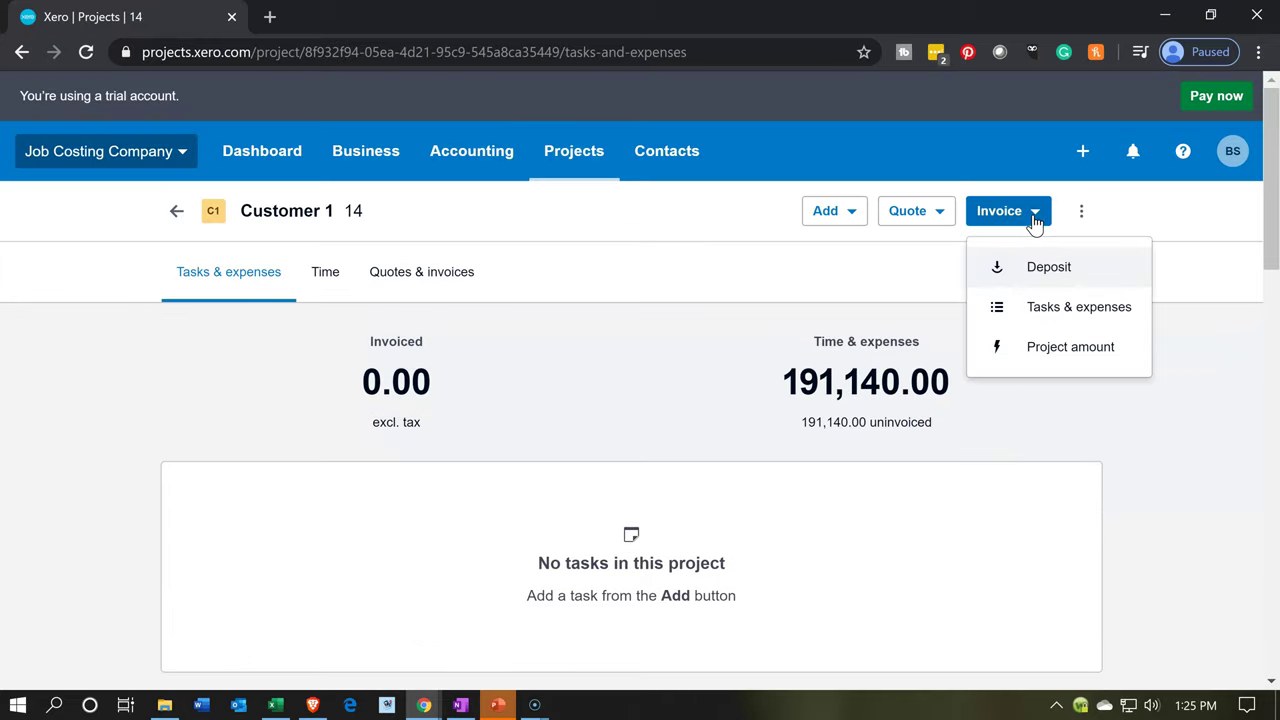
Create a Tasks & expenses invoice for project 14 including all 18 expenses, 191,140.00 excl. tax
click(1041, 323)
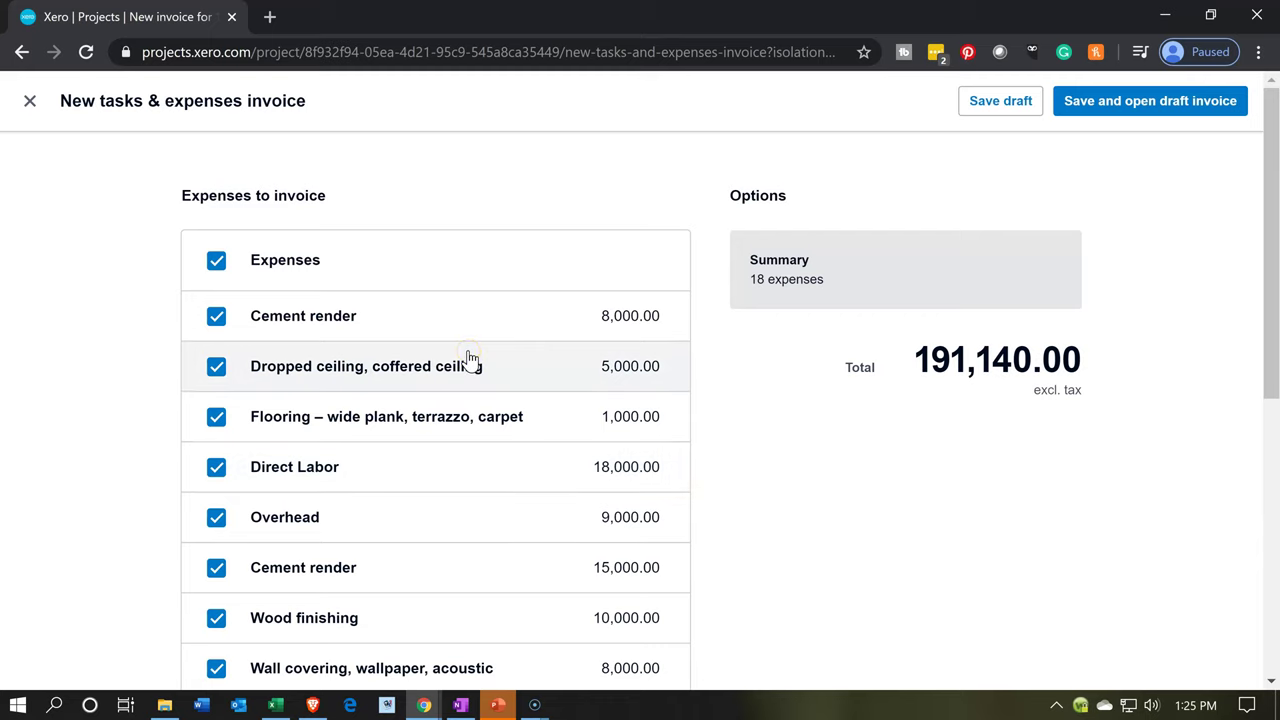
Review the 18 expenses, then save them as draft invoice INV-0001 to Customer 1 and open it
scroll(470, 360, down, 5)
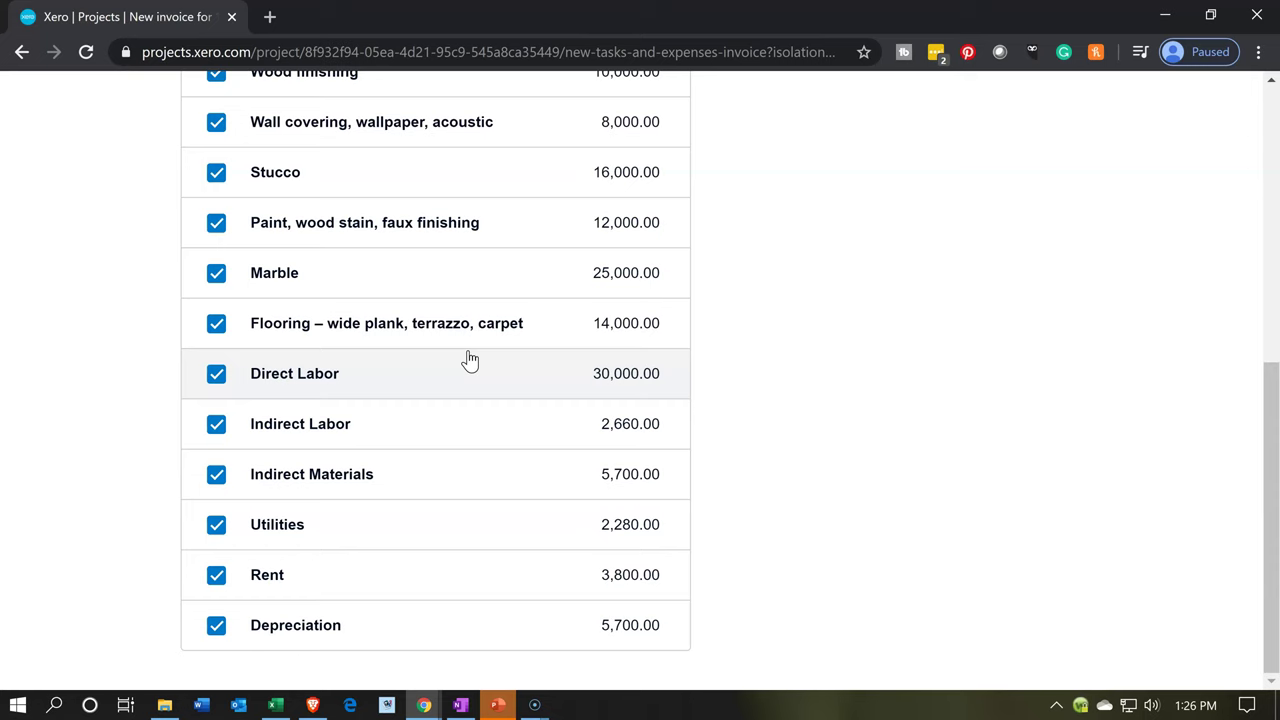
scroll(470, 360, up, 10)
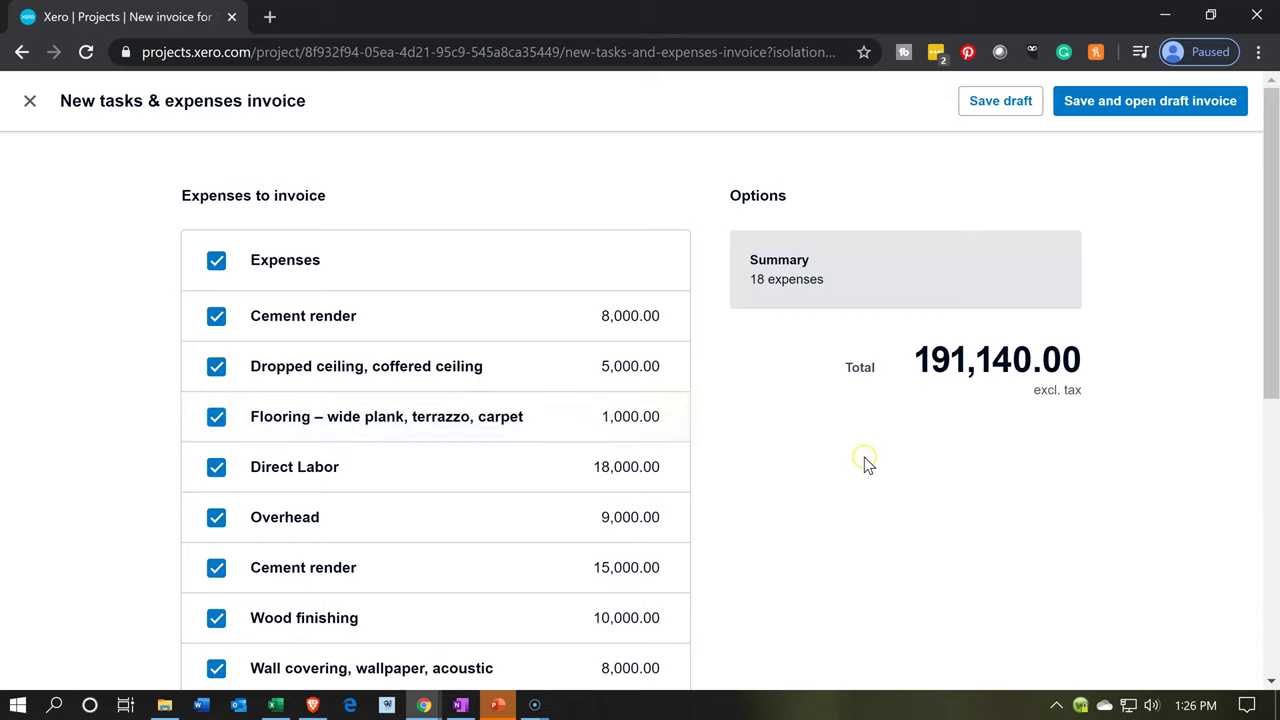
click(1010, 112)
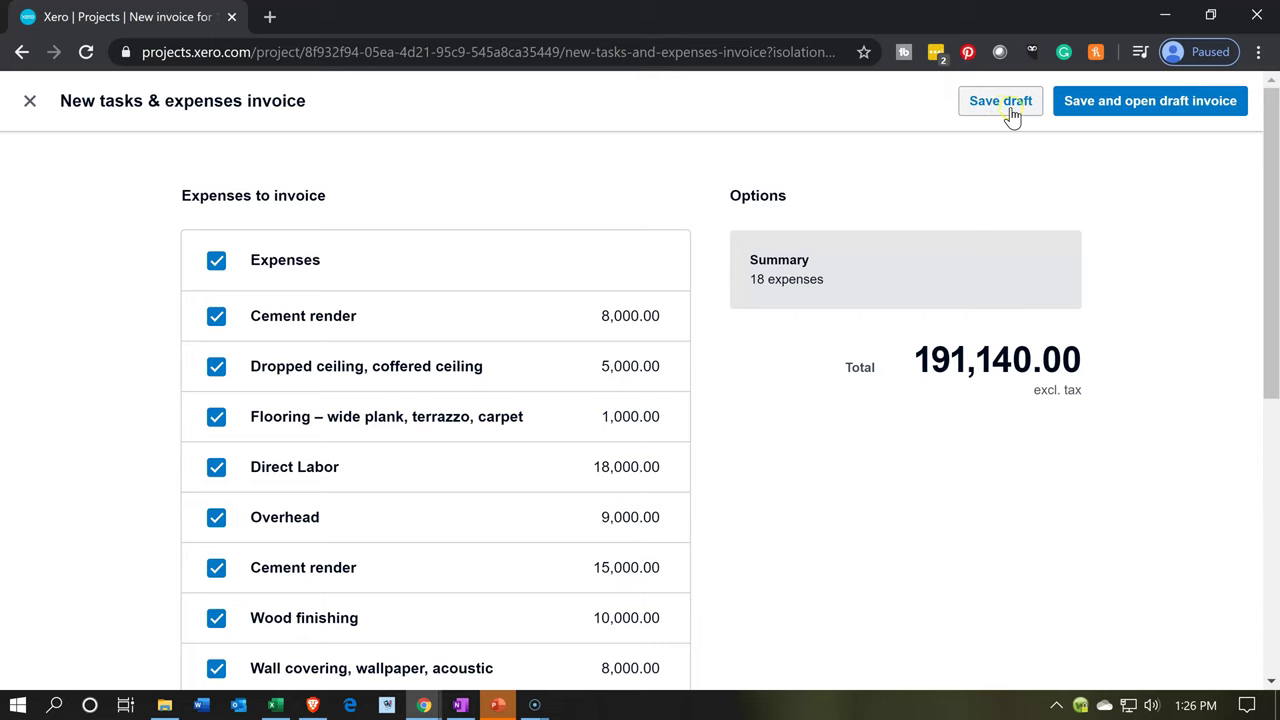
click(1076, 121)
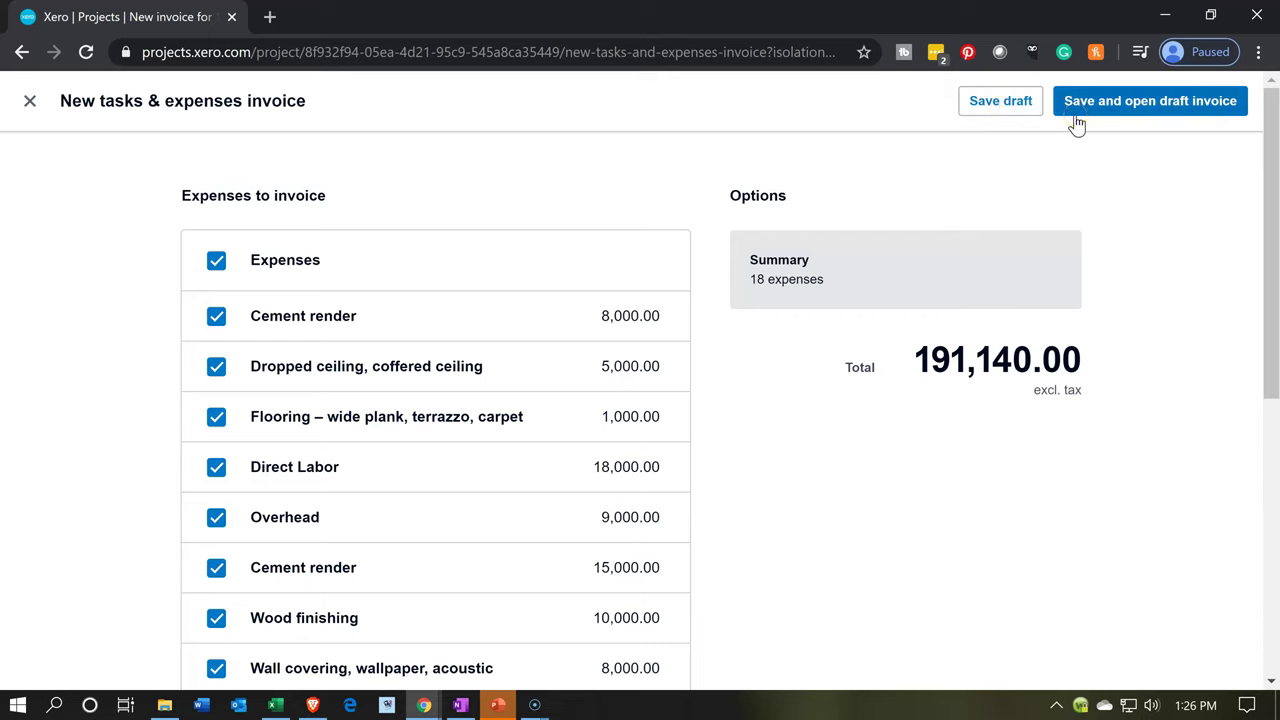
click(1076, 121)
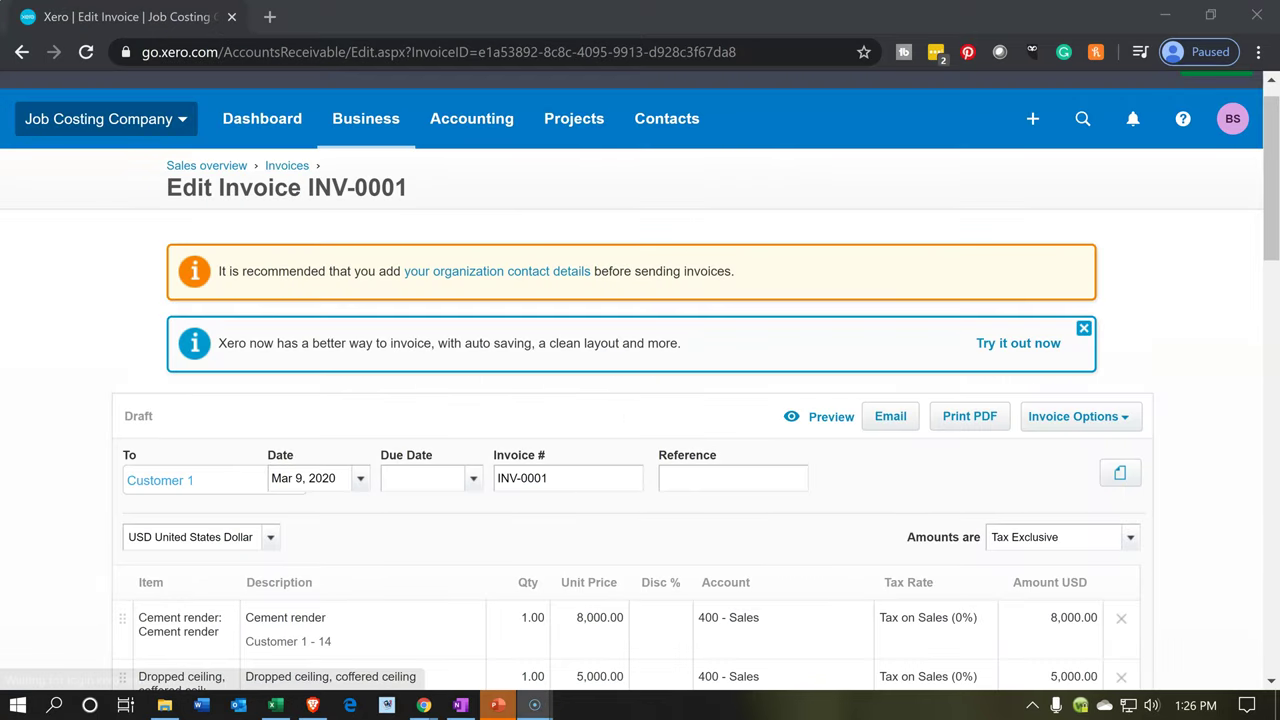
Pick Jan 31, 2020 as INV-0001's invoice date and Feb 29, 2020 as its due date
scroll(112, 485, down, 1)
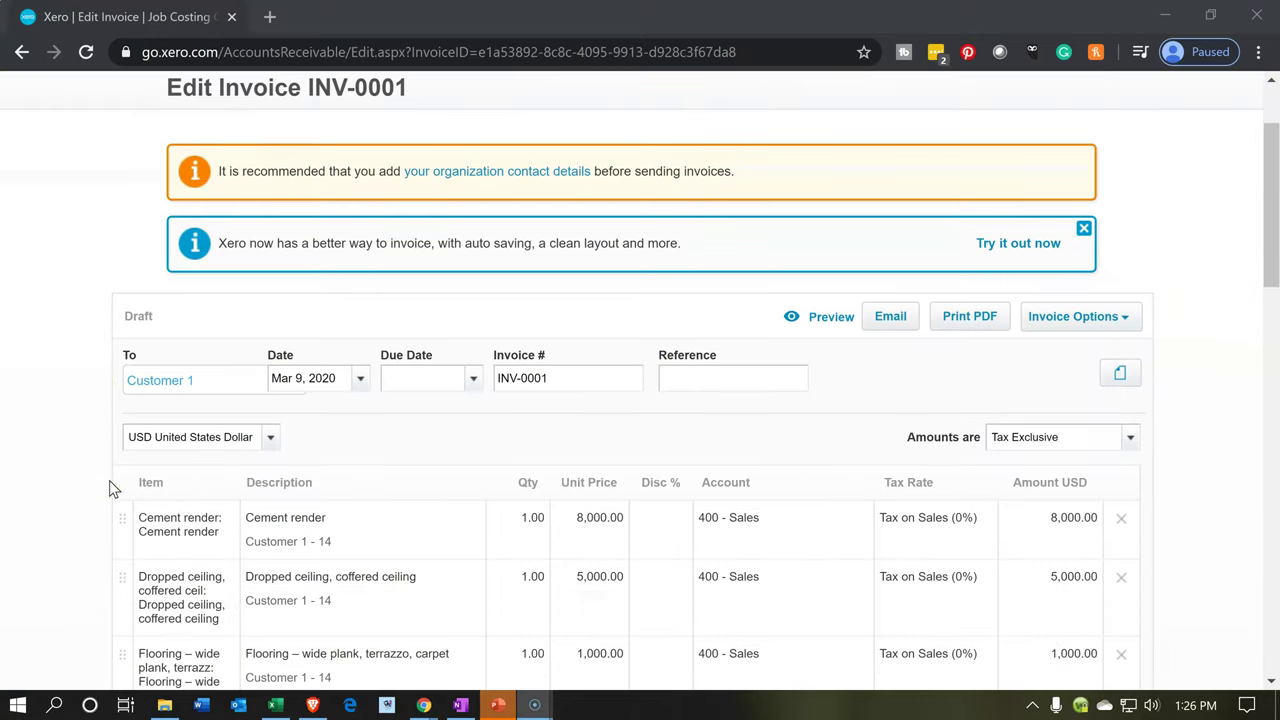
click(362, 378)
click(288, 358)
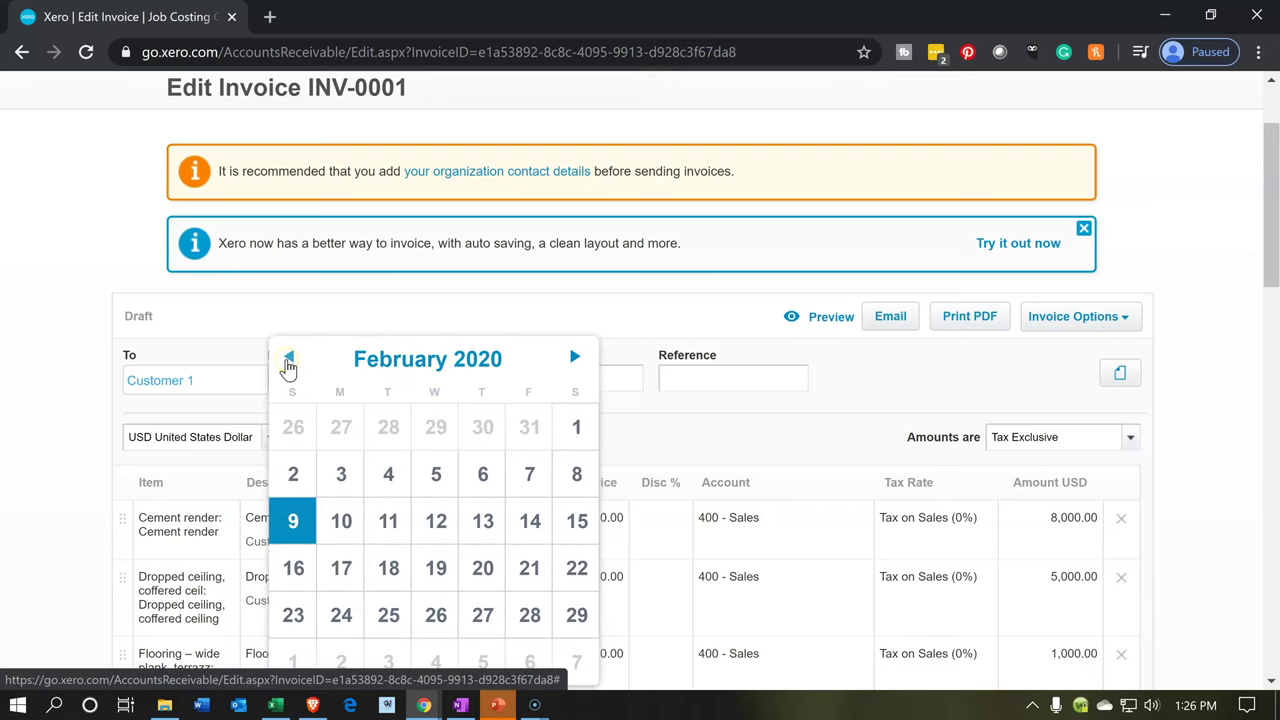
click(288, 358)
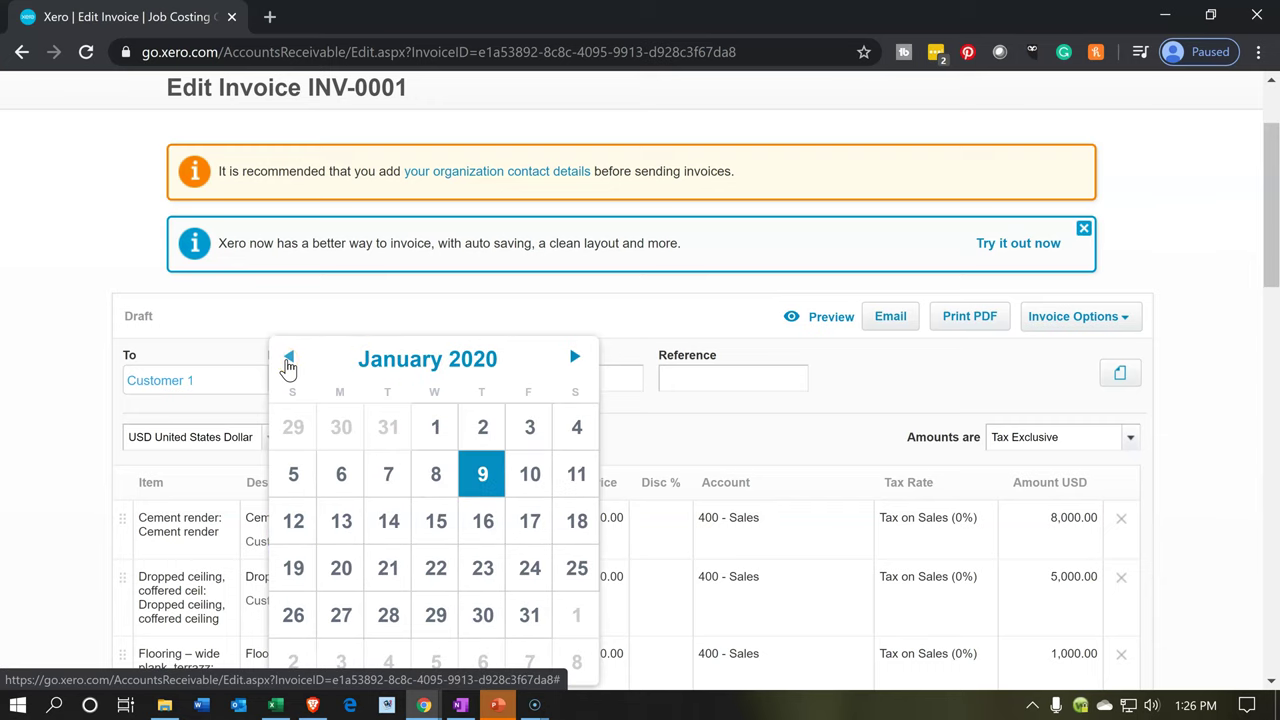
click(523, 630)
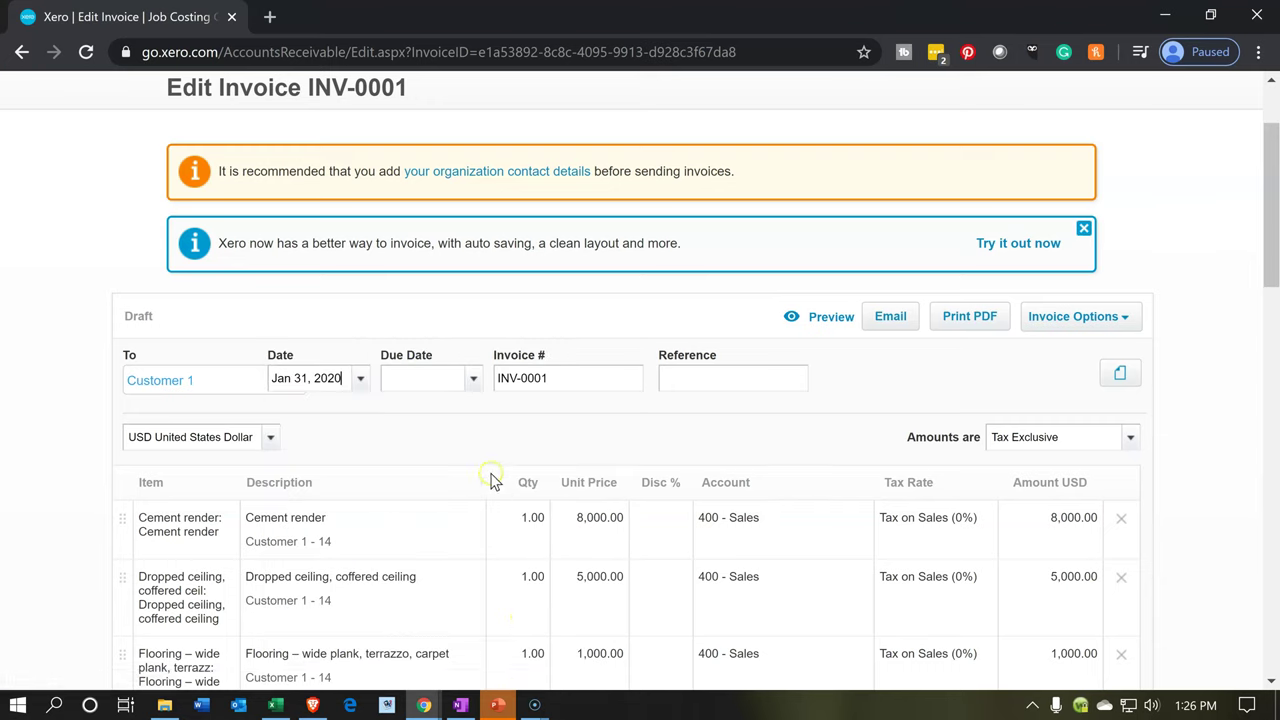
click(480, 386)
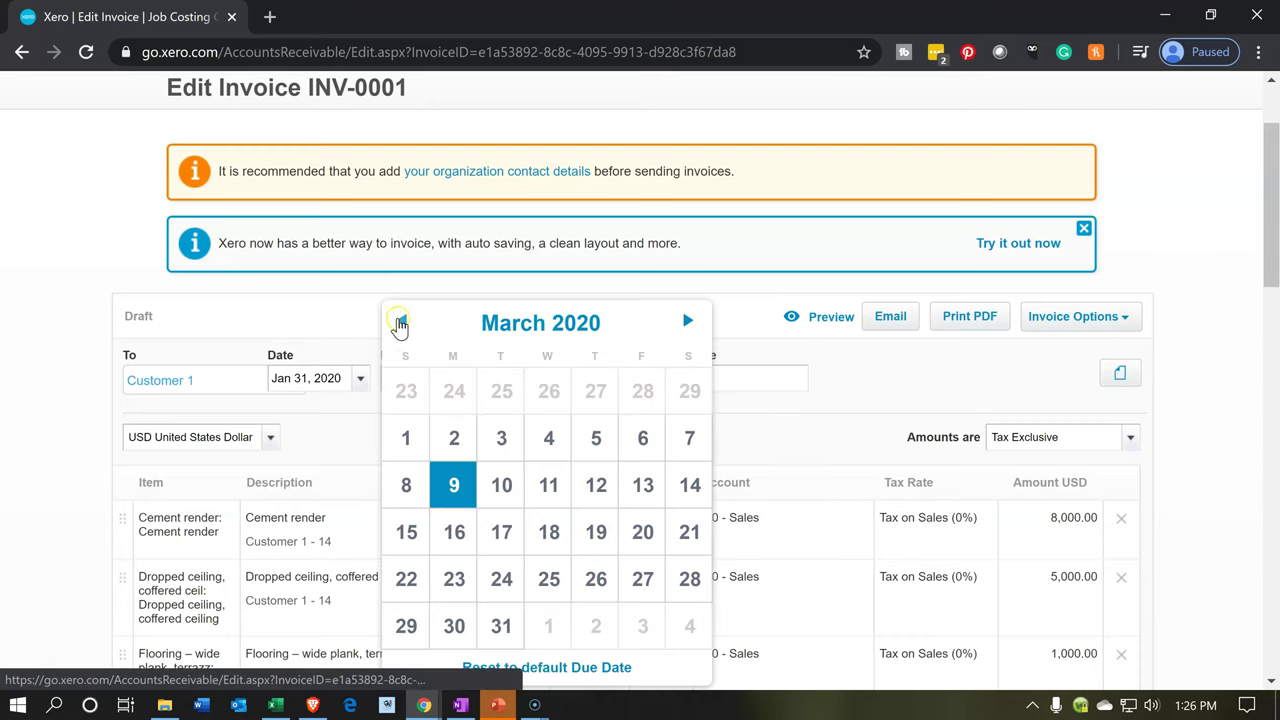
click(401, 320)
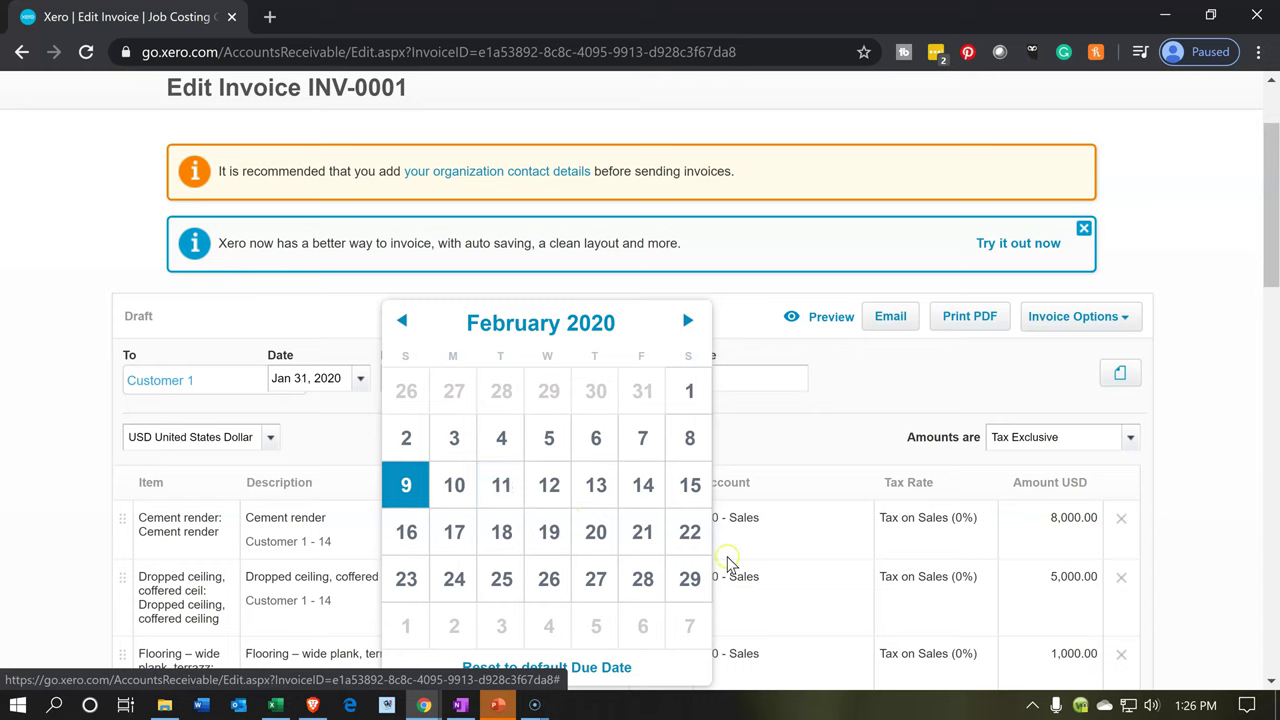
click(691, 583)
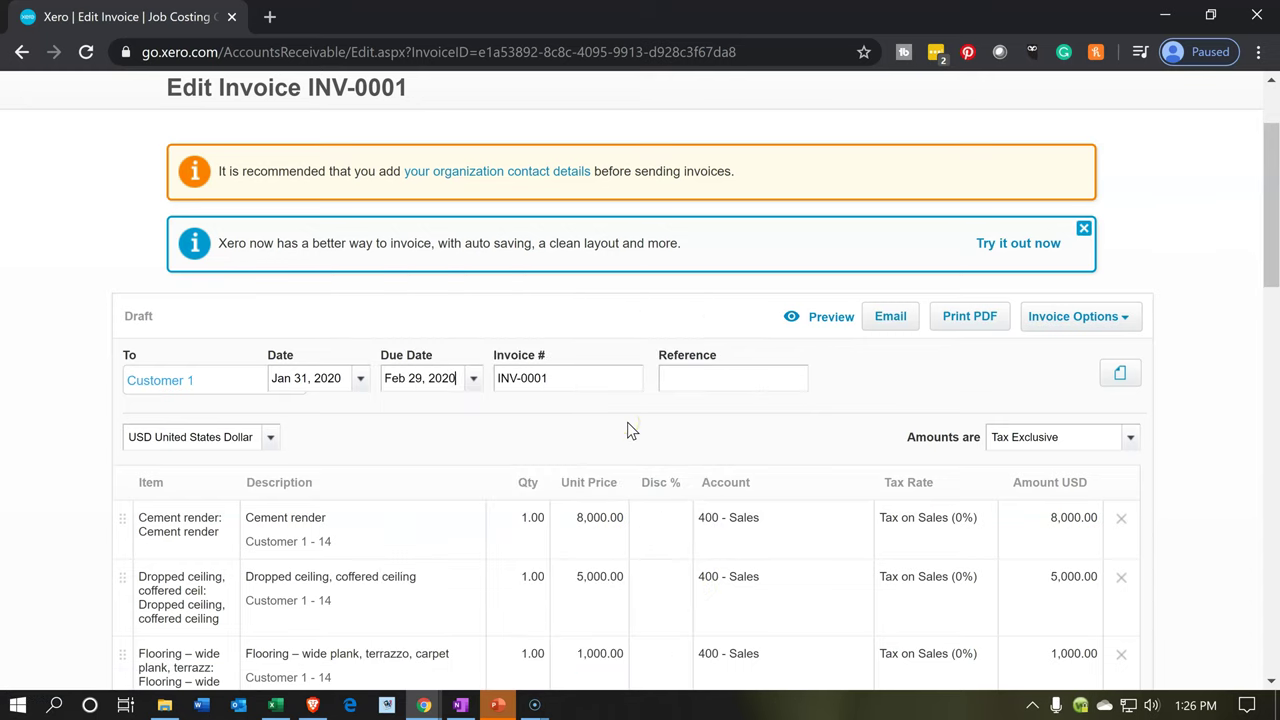
scroll(628, 424, down, 1)
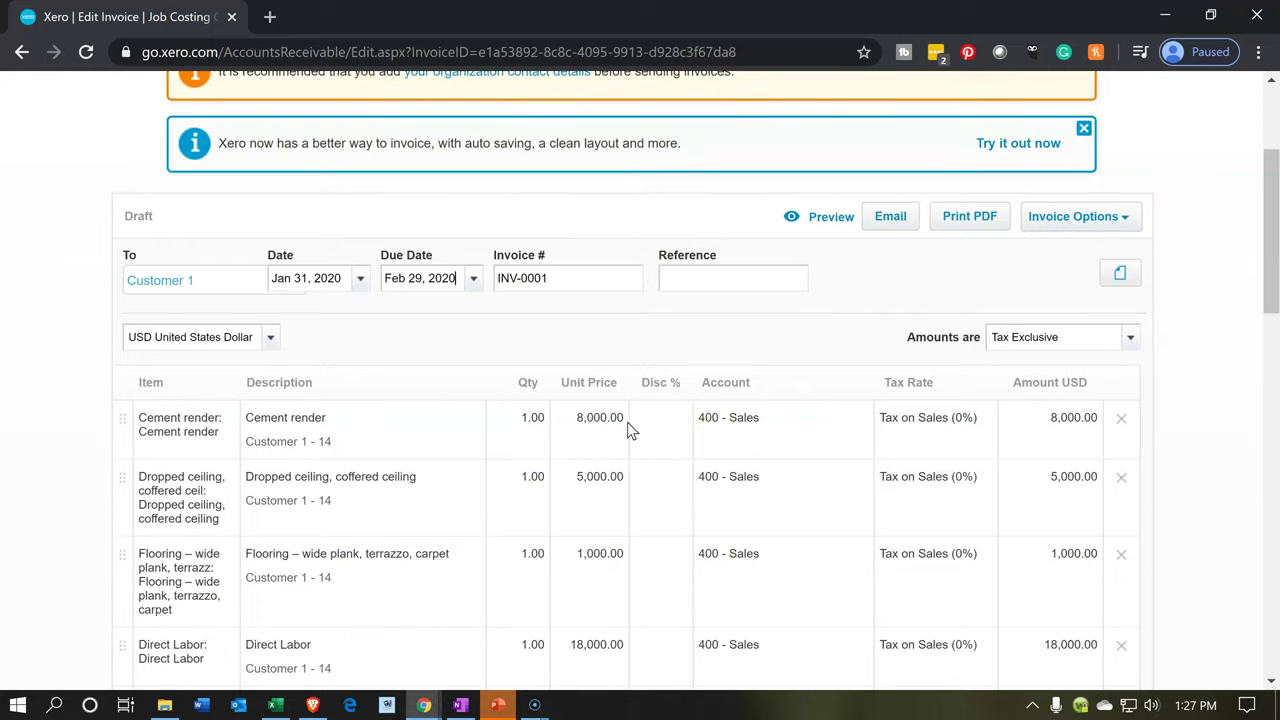
scroll(627, 429, down, 1)
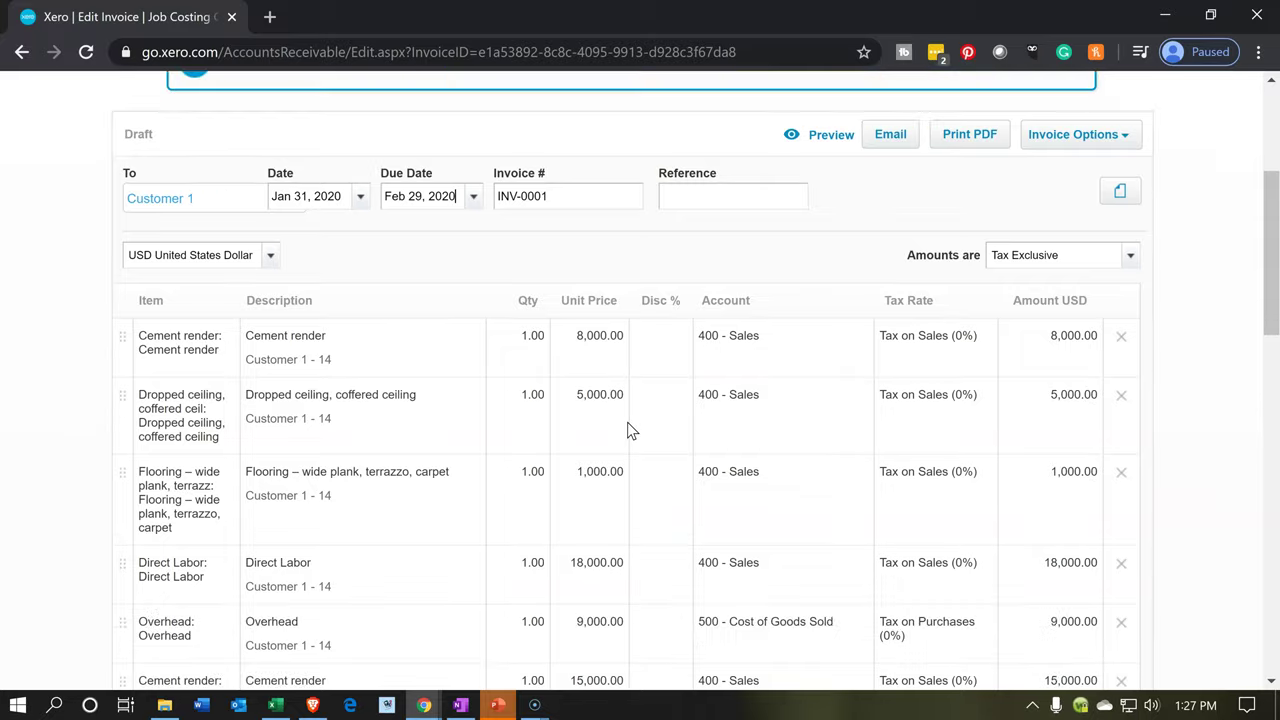
scroll(627, 422, down, 1)
scroll(627, 422, down, 1)
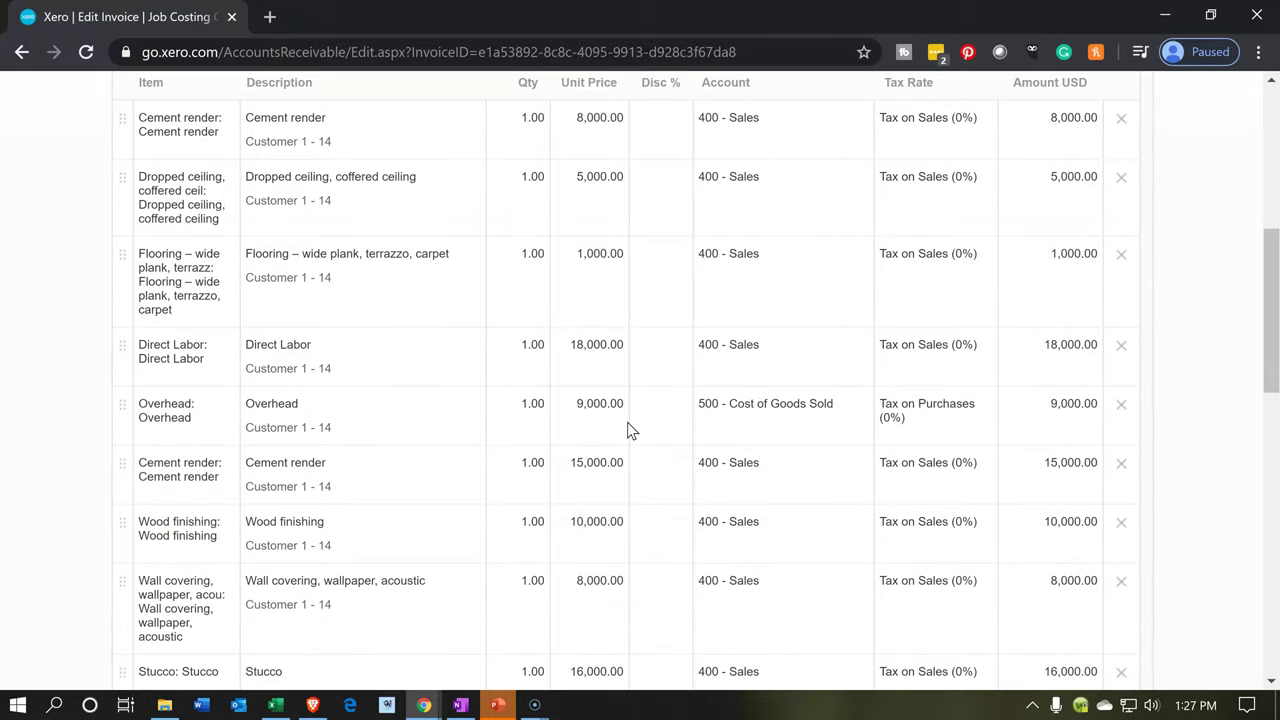
scroll(627, 430, down, 1)
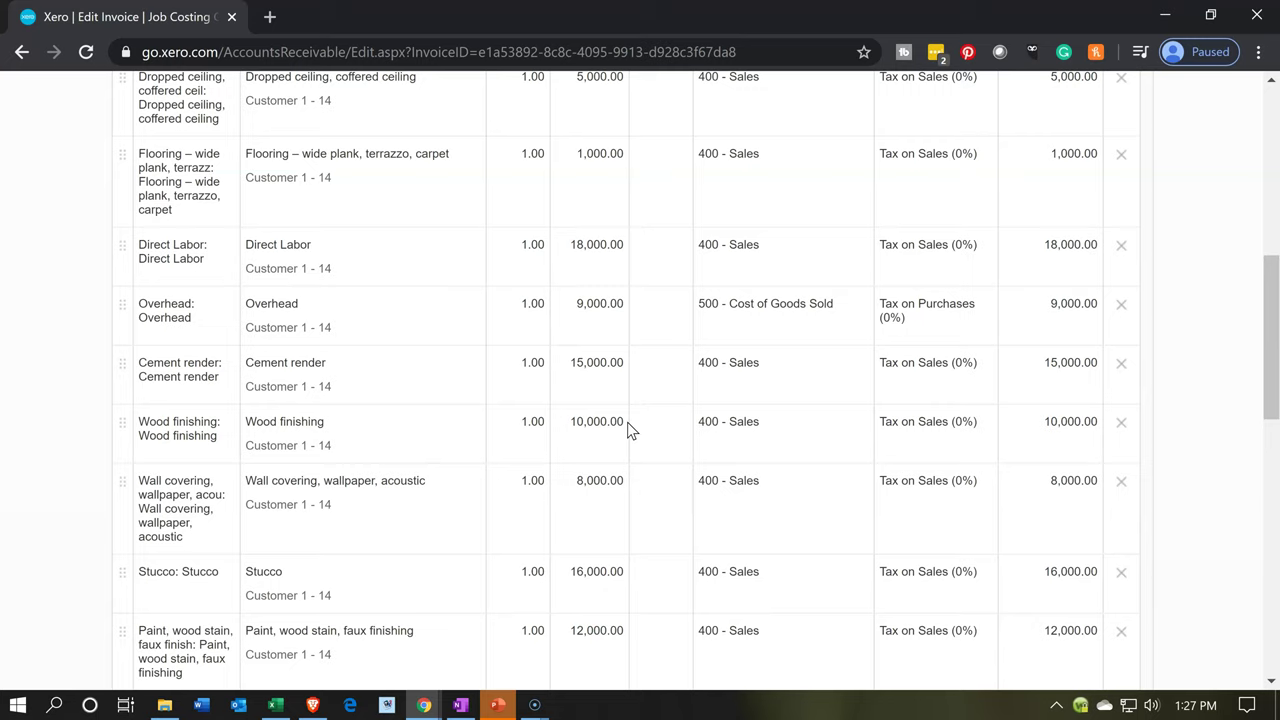
scroll(627, 422, down, 4)
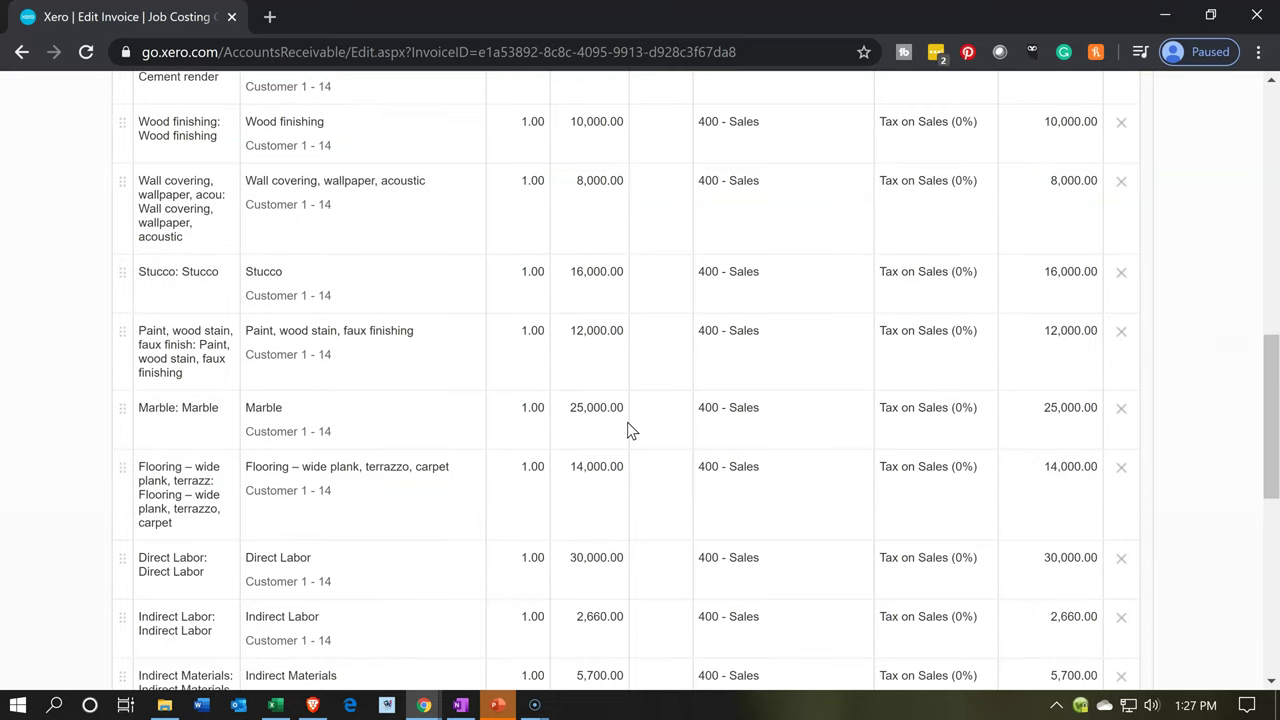
scroll(627, 425, down, 3)
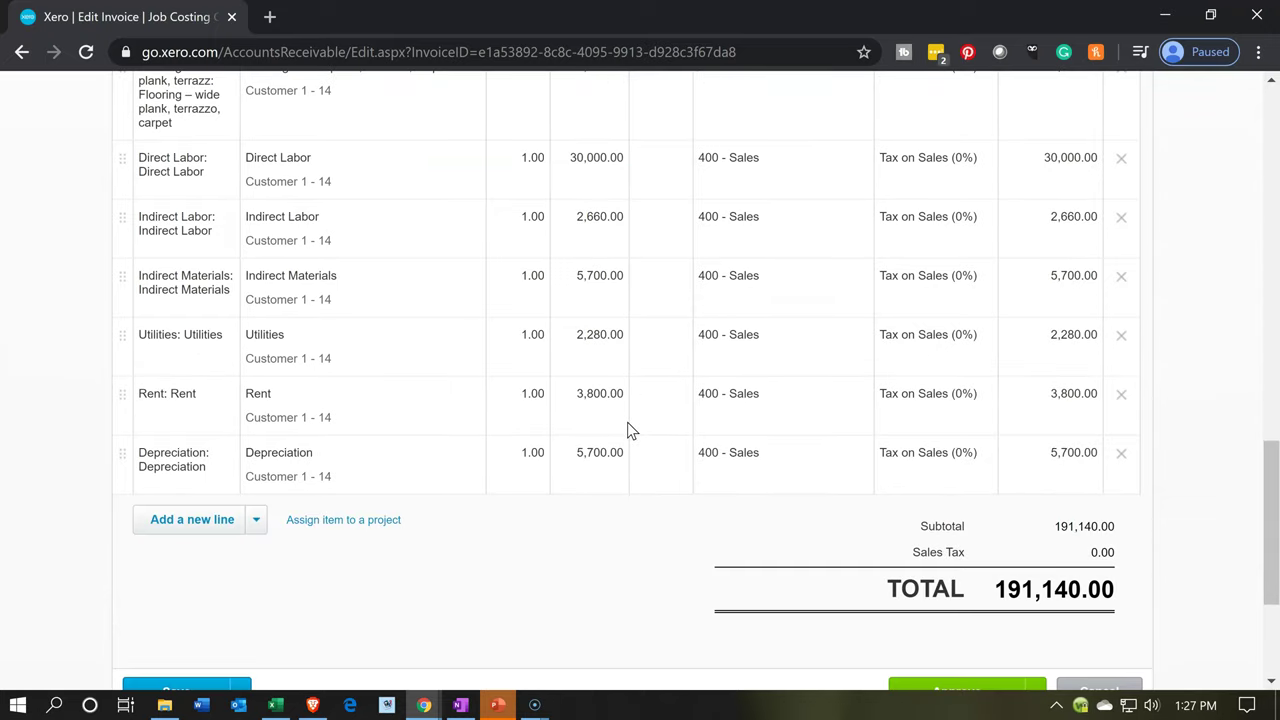
click(190, 520)
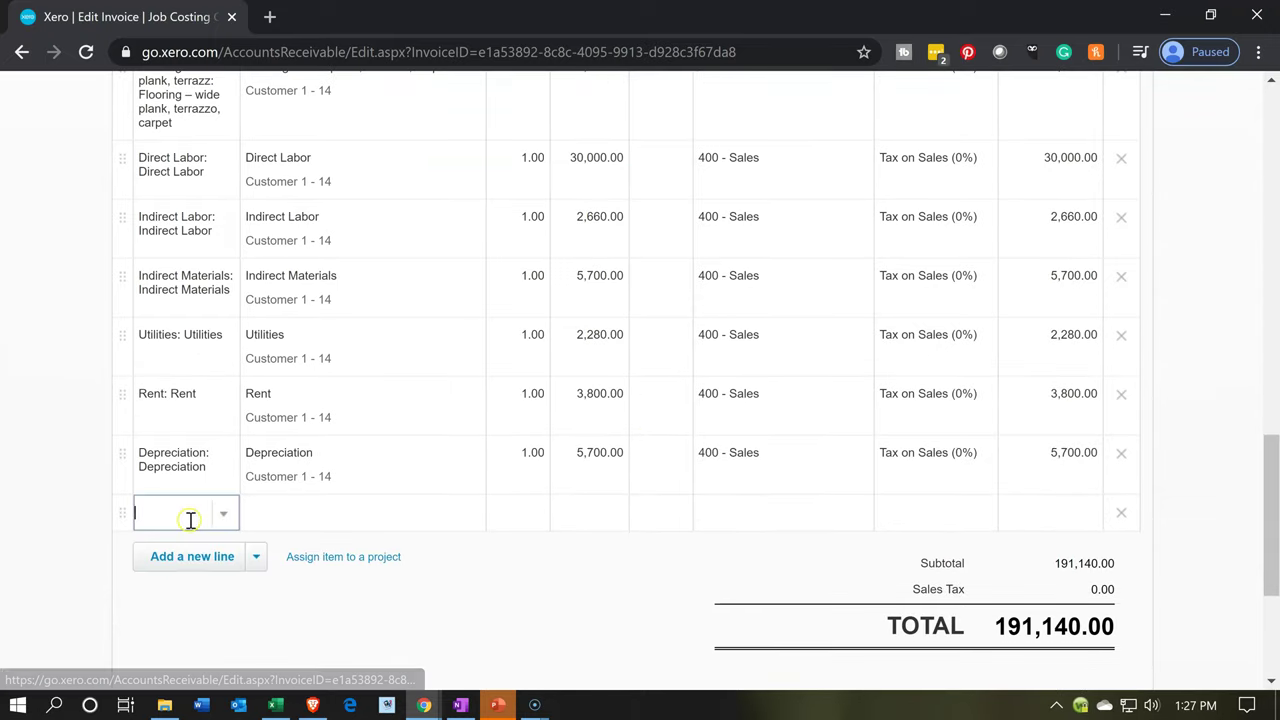
Add a 'Markup' line with quantity 1.00 on 400 - Sales, then open the Windows Calculator
click(281, 509)
text(Markup)
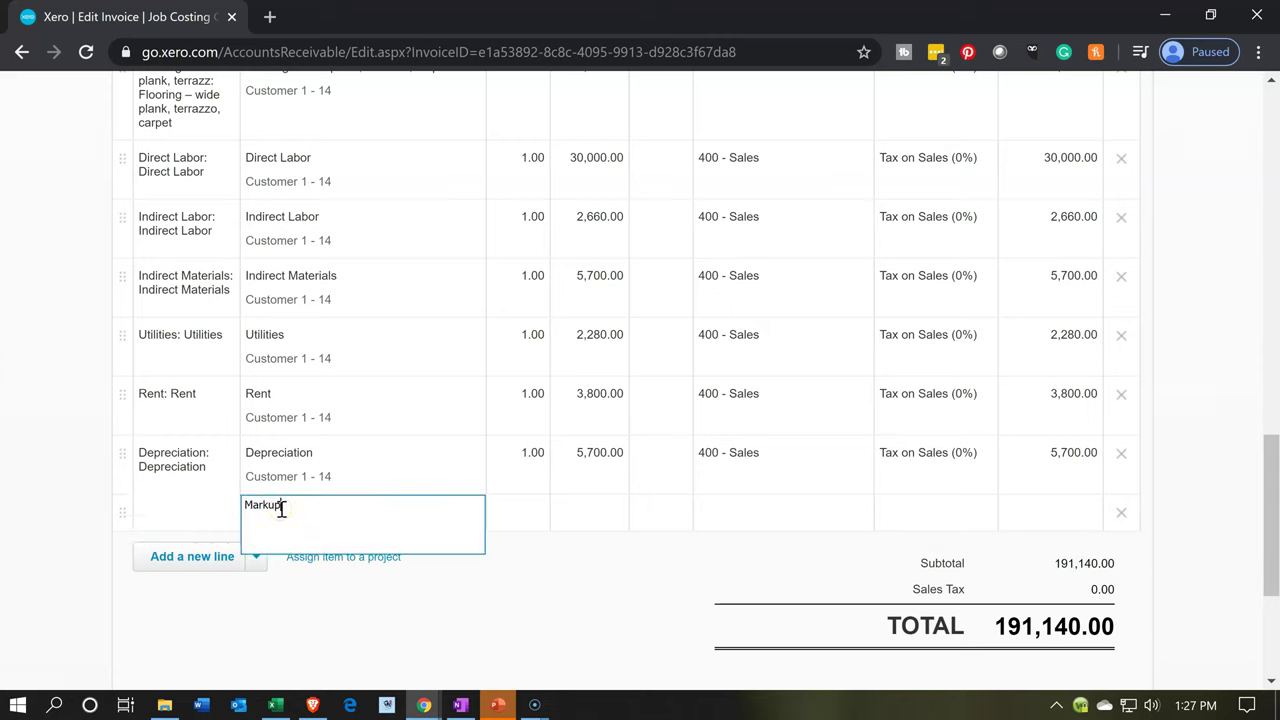
key(Tab)
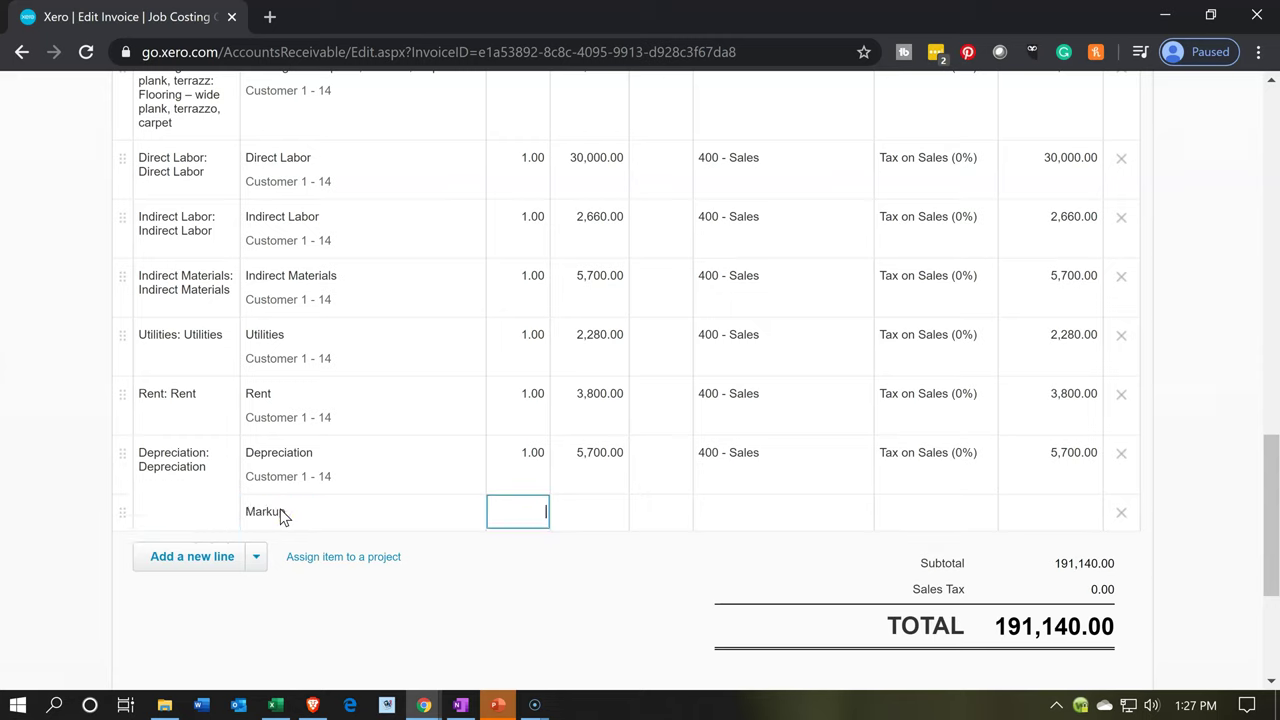
key(Tab)
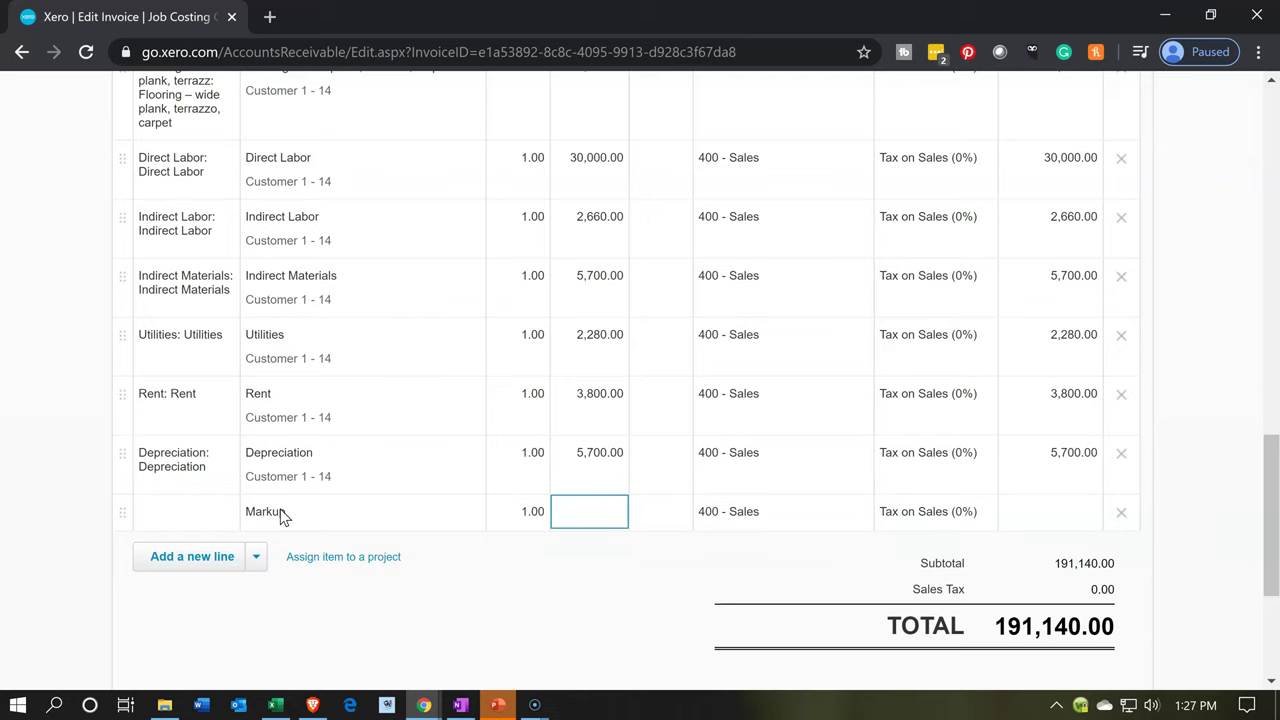
click(407, 455)
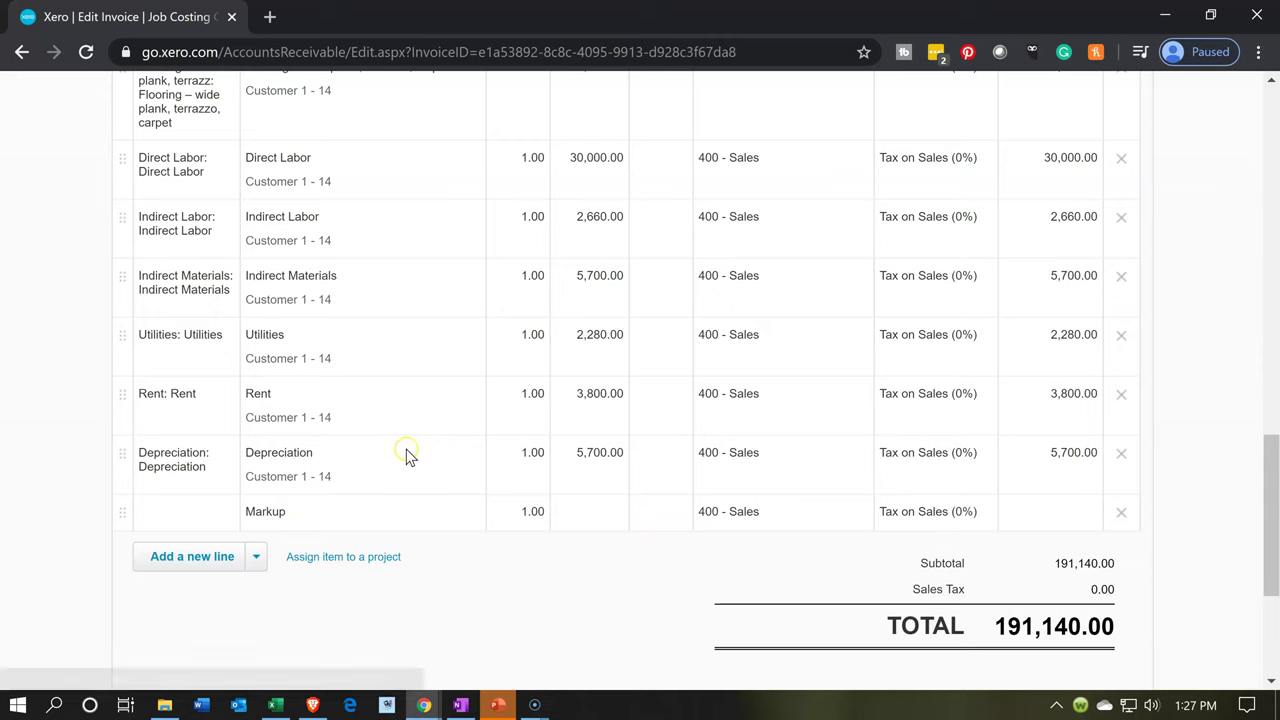
key(XF86Calculator)
click(363, 626)
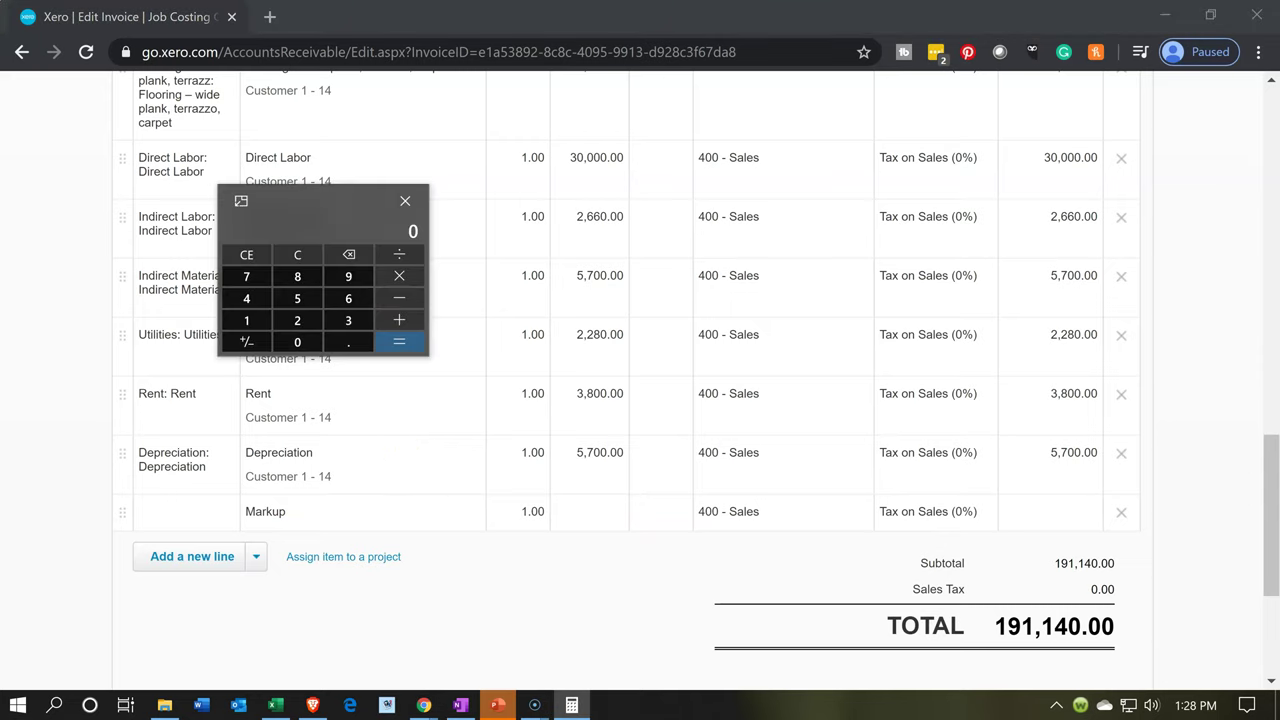
Calculate 191,140 × 0.3 in Calculator to get the 57,342 markup, then return to the Xero invoice
text(1914)
key(BackSpace)
text(140*.3)
key(Return)
drag(305, 203, 200, 712)
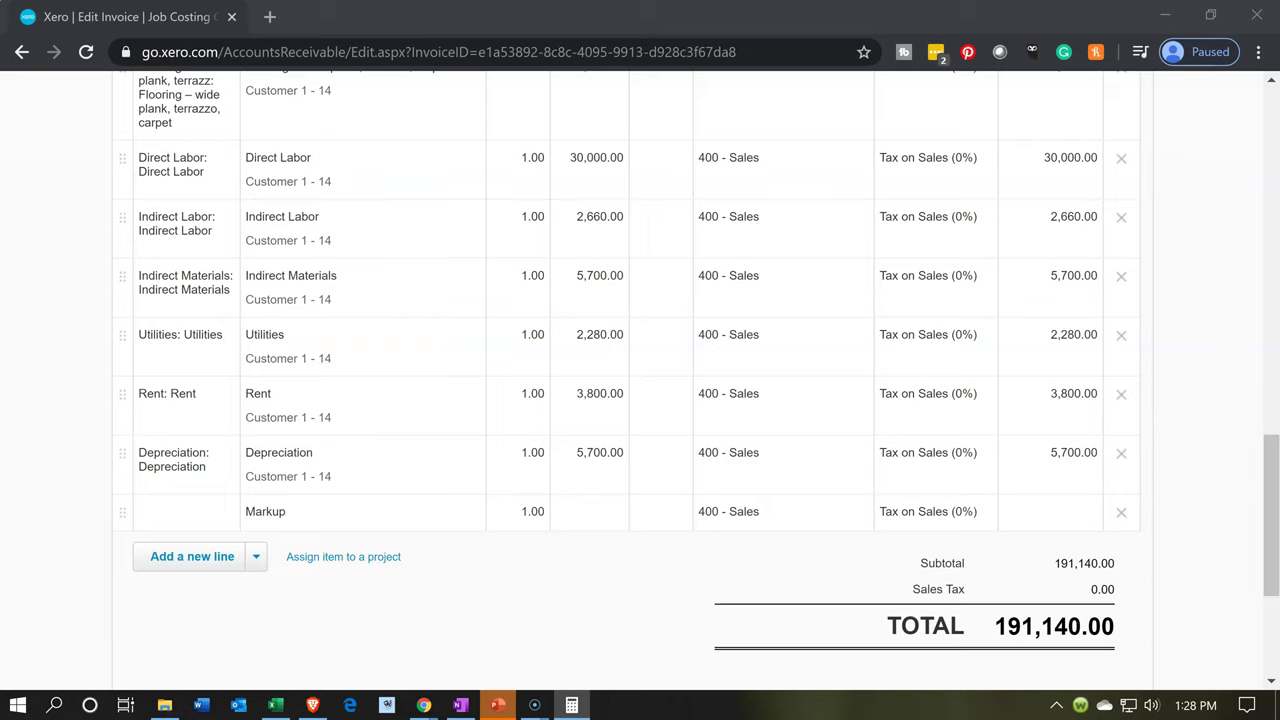
click(600, 528)
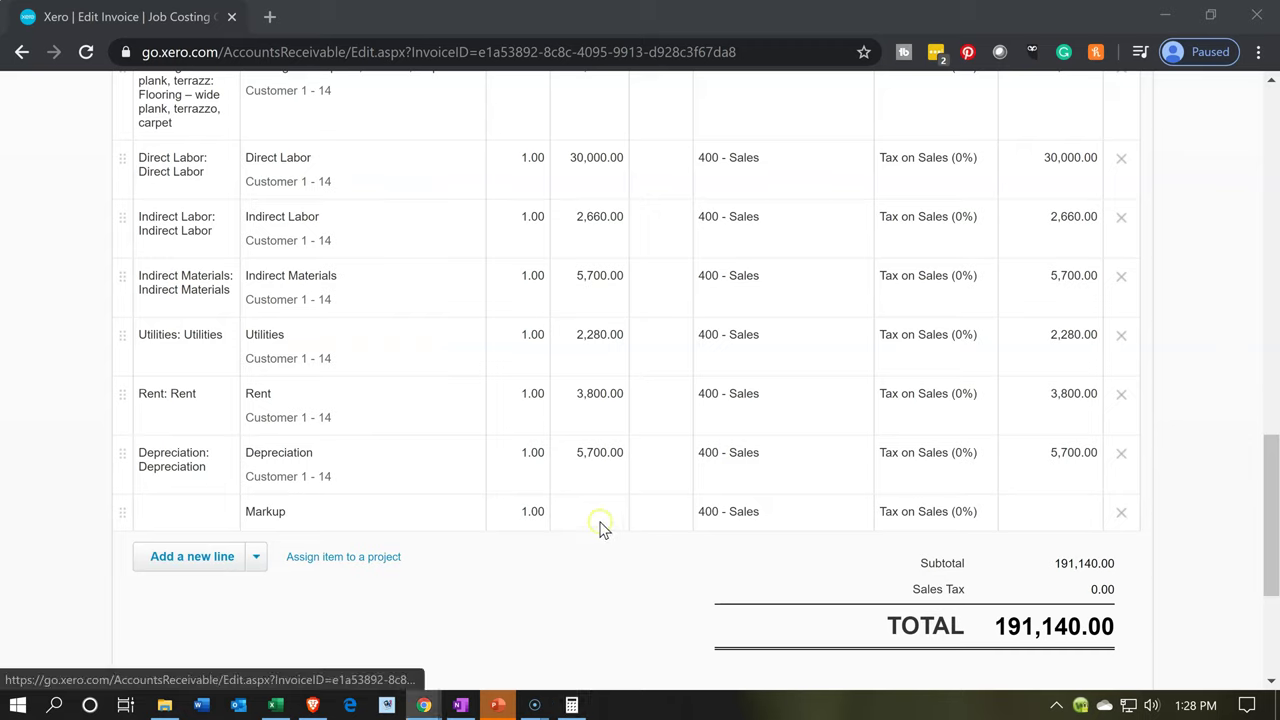
Enter 57,342 as the Markup line's unit price, bringing the invoice total to 248,482.00
click(600, 522)
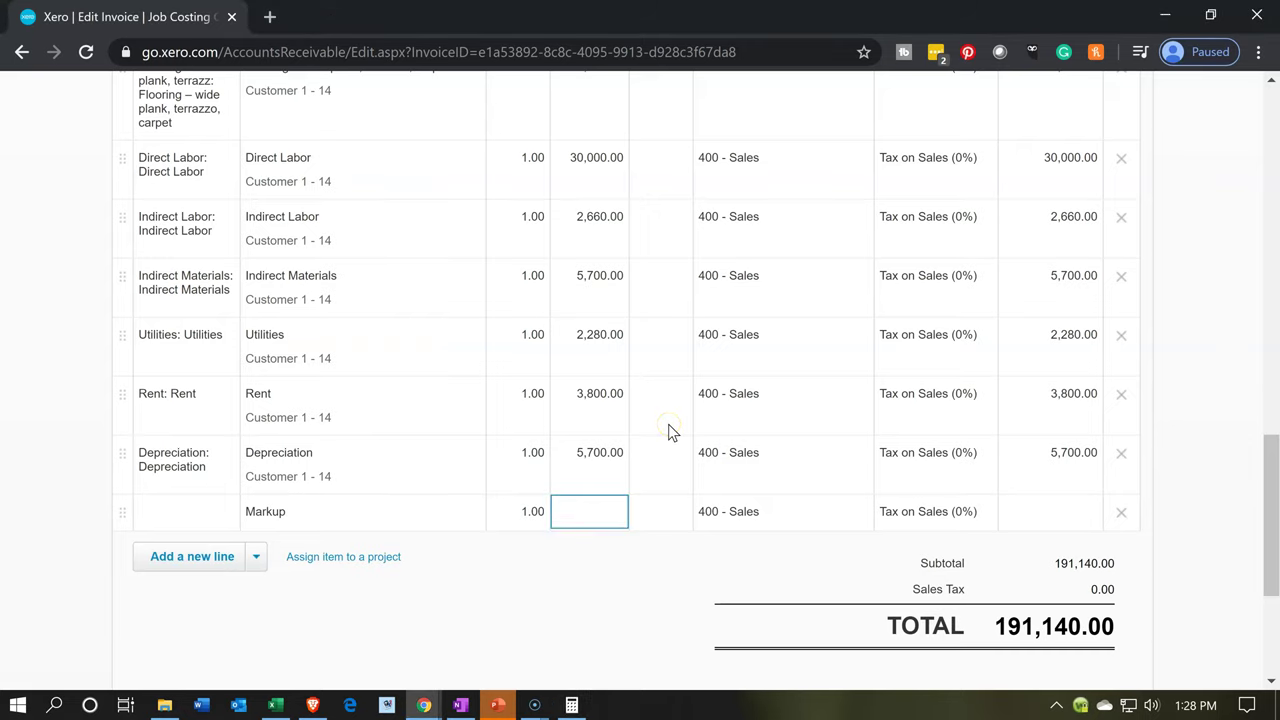
text(57342)
key(Tab)
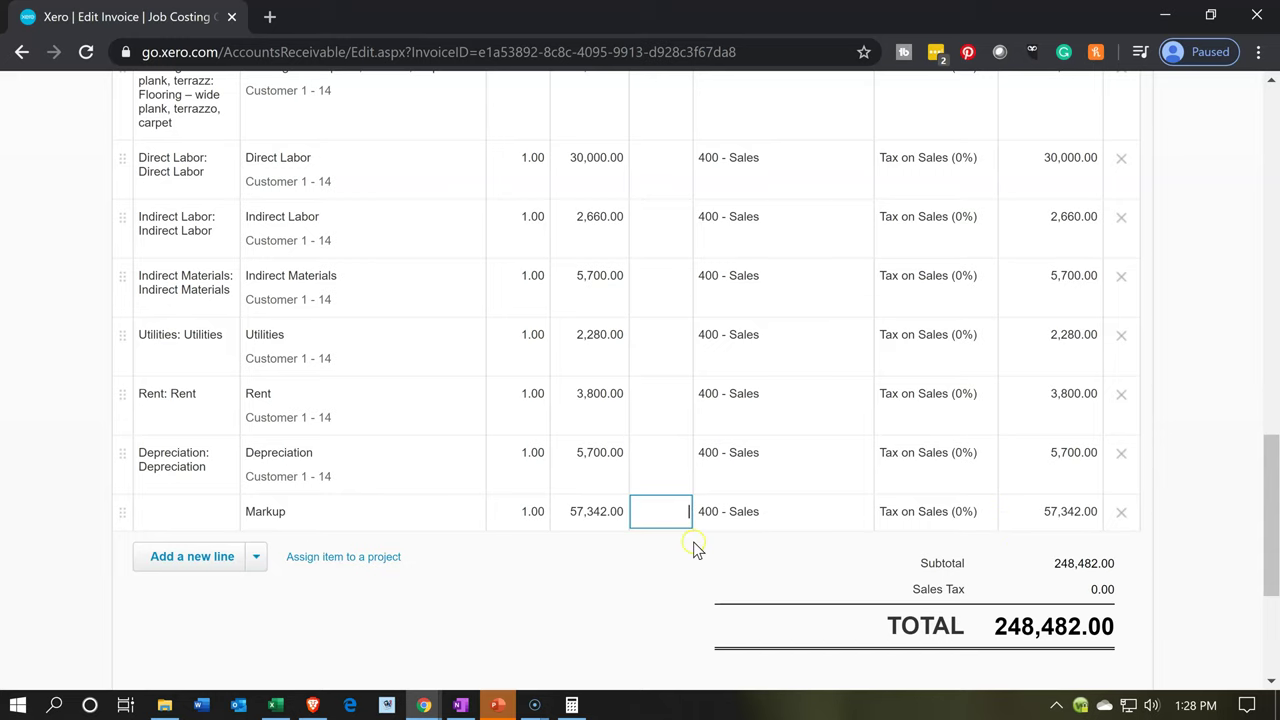
click(274, 705)
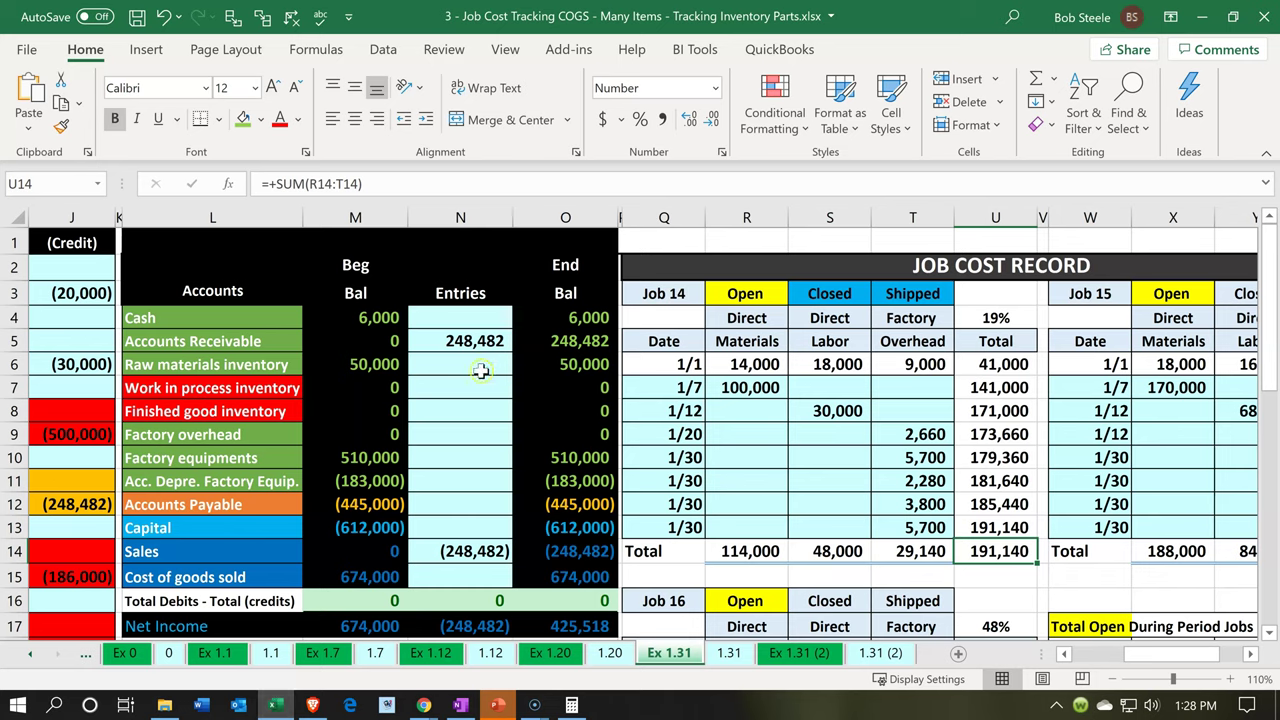
Confirm Excel's Accounts Receivable of 248,482 matches, then switch back to the Xero invoice
click(275, 705)
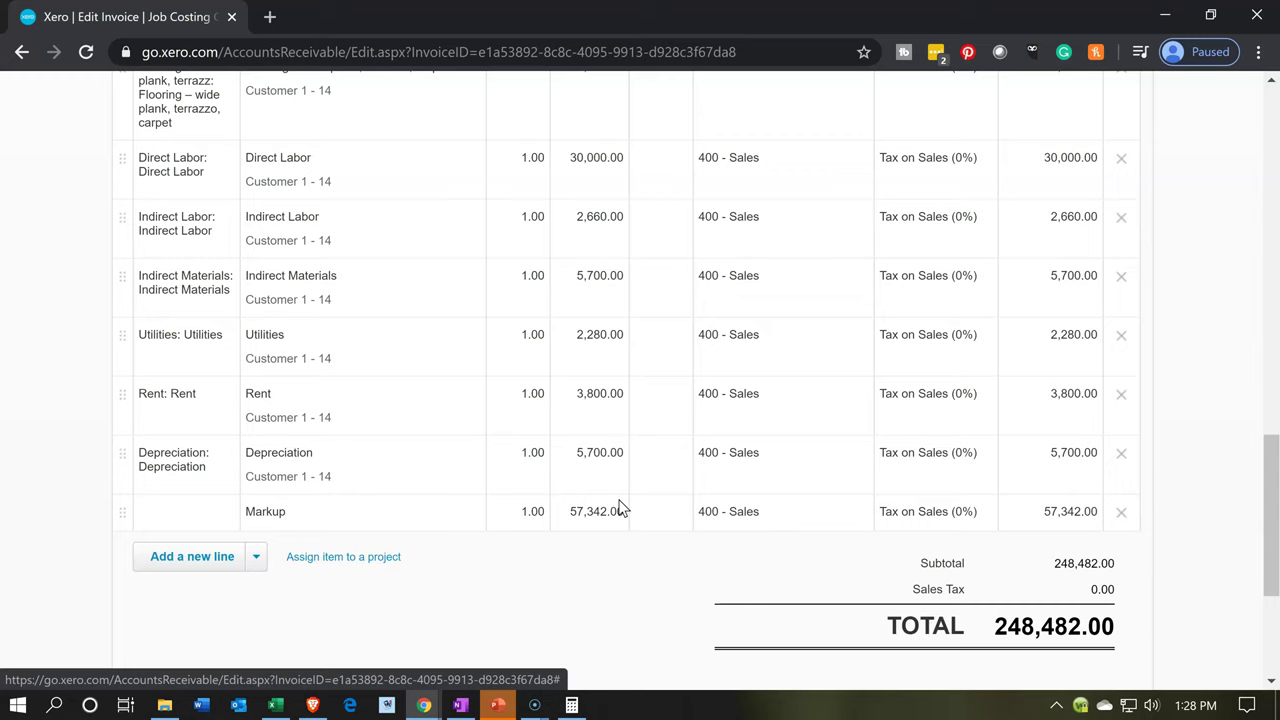
Change the Overhead line's account from 500 - Cost of Goods Sold to 400 - Sales
click(742, 496)
scroll(743, 500, up, 4)
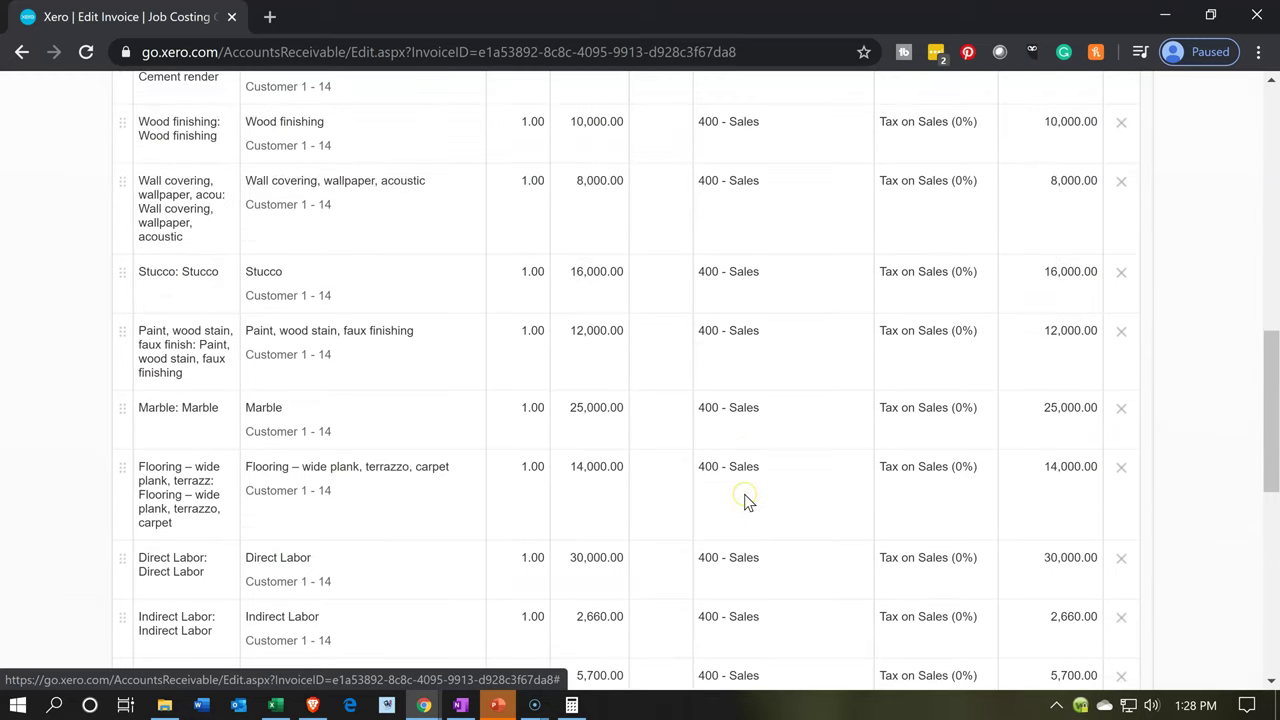
scroll(744, 500, up, 3)
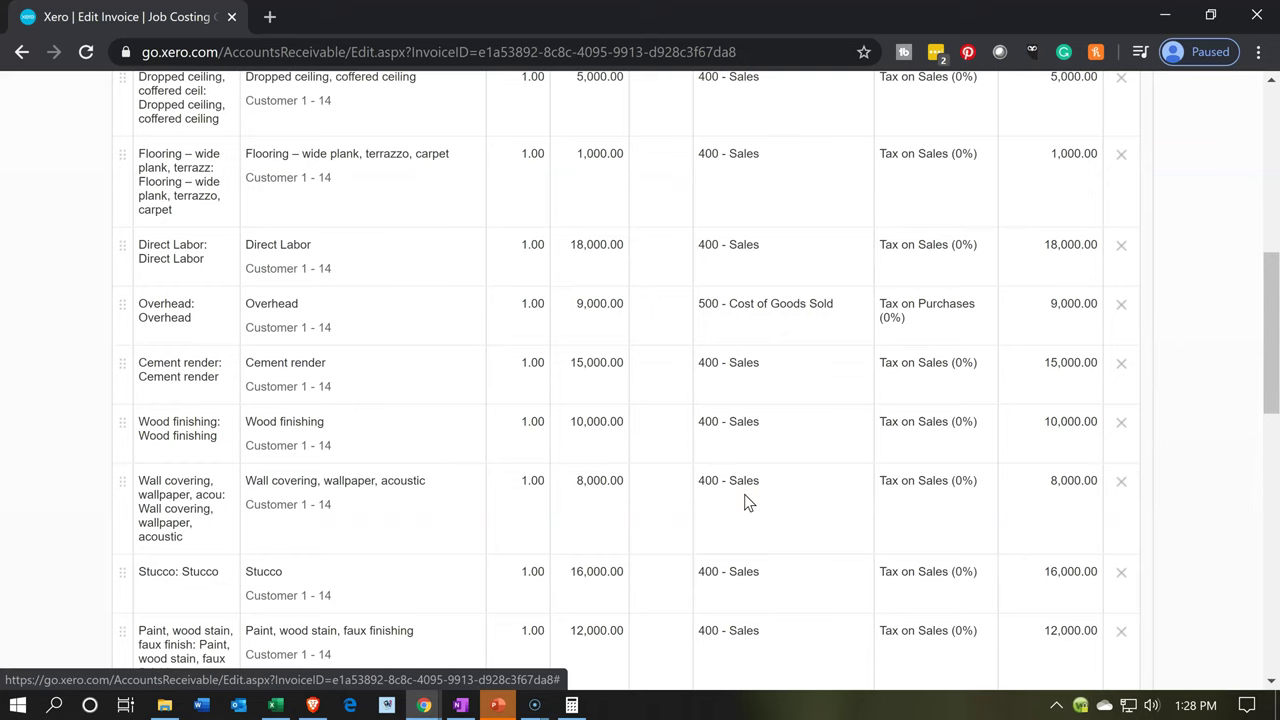
scroll(744, 494, up, 1)
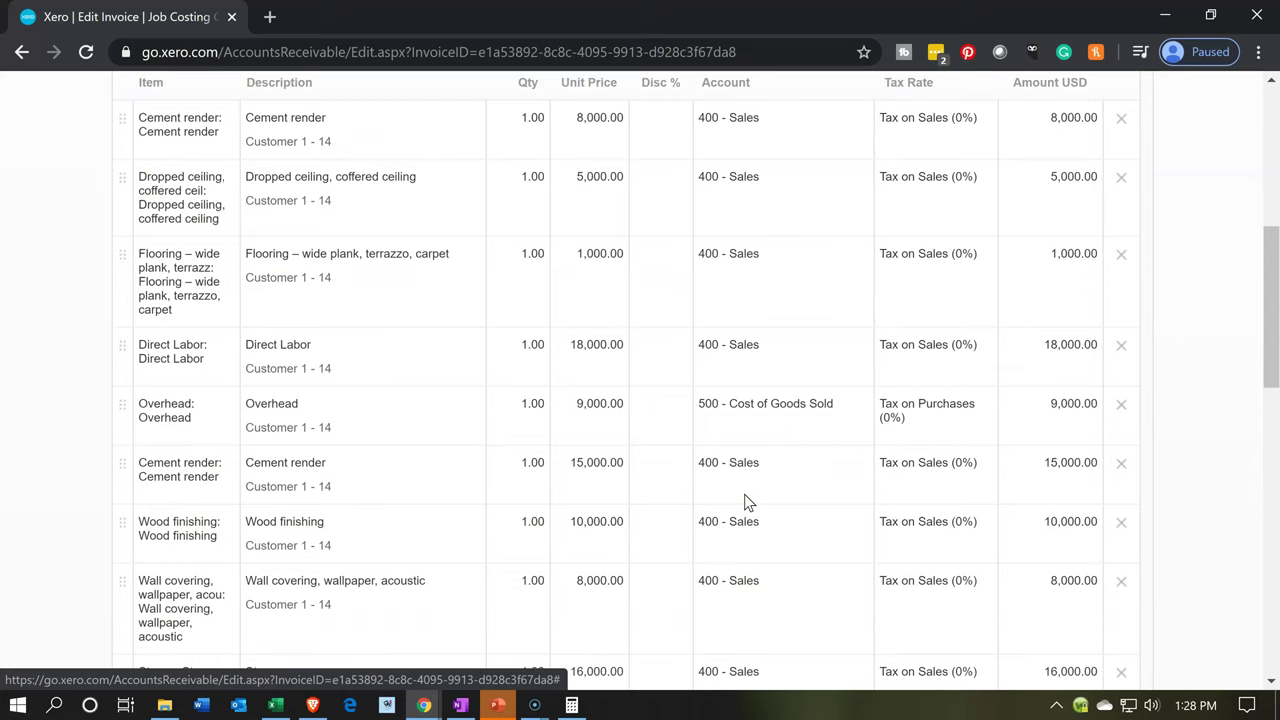
click(762, 421)
scroll(763, 428, up, 2)
scroll(763, 428, down, 1)
click(760, 497)
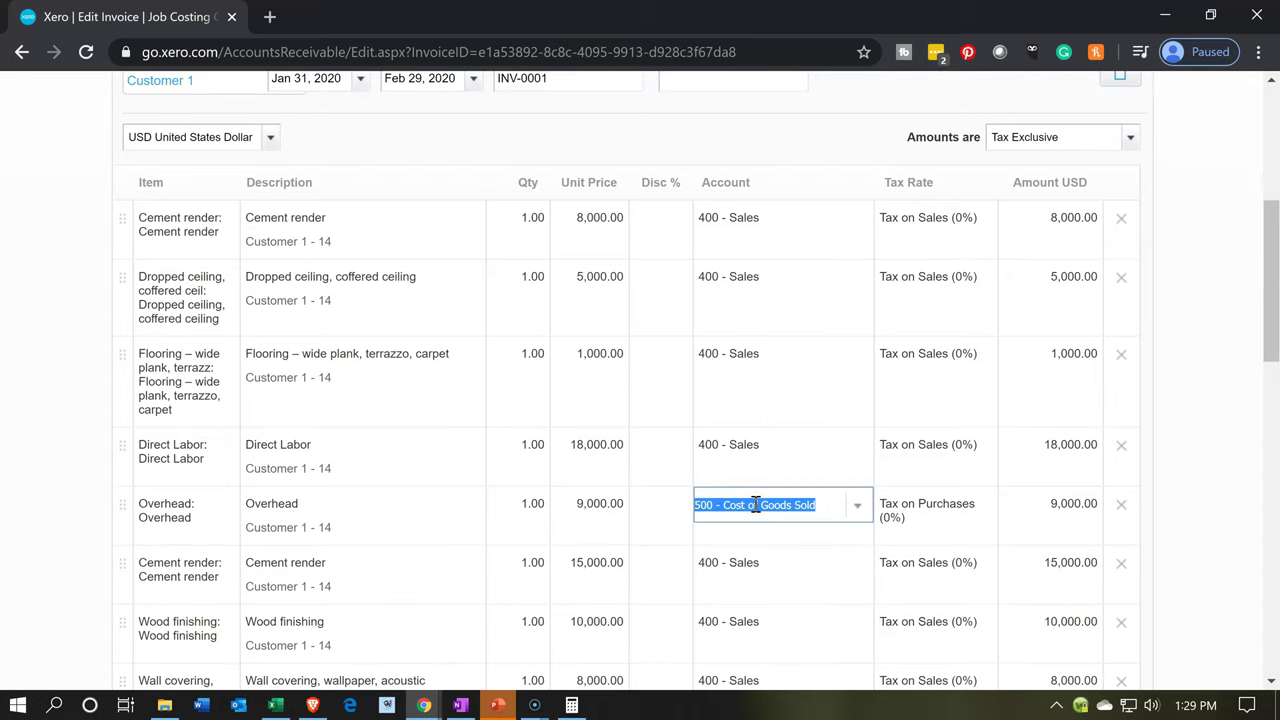
text(400)
key(Tab)
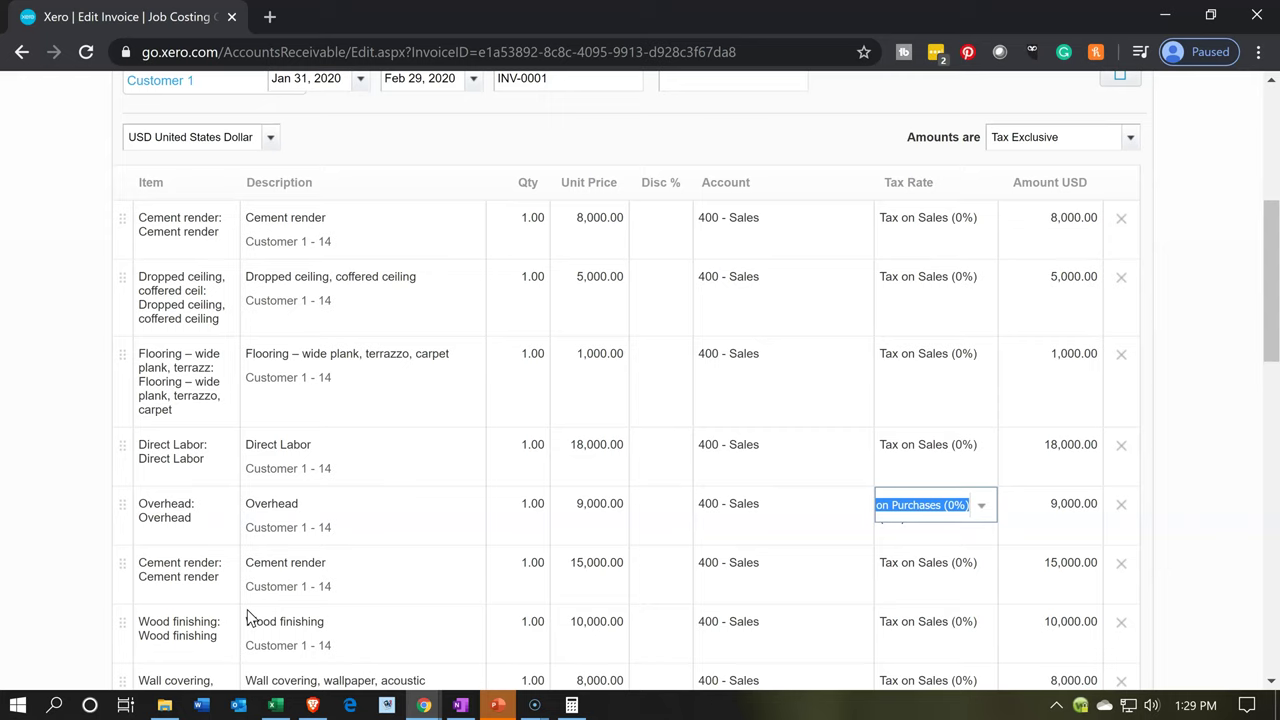
scroll(250, 618, down, 4)
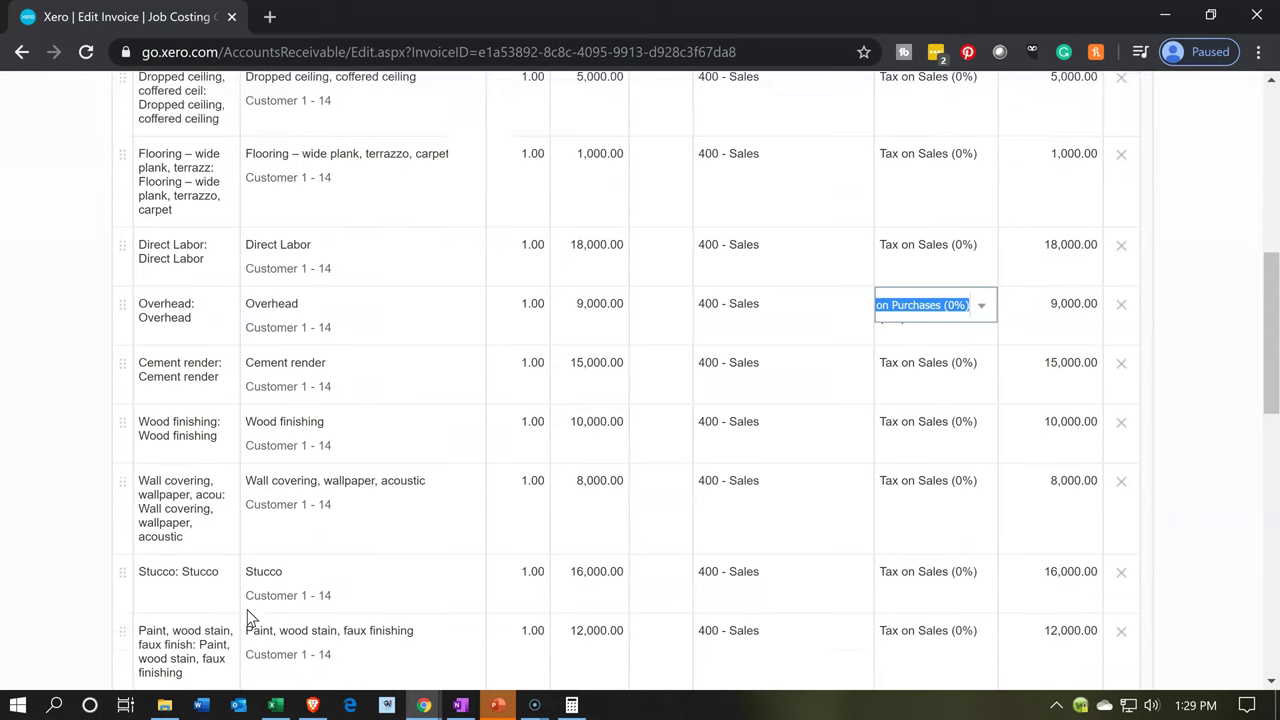
scroll(250, 618, down, 5)
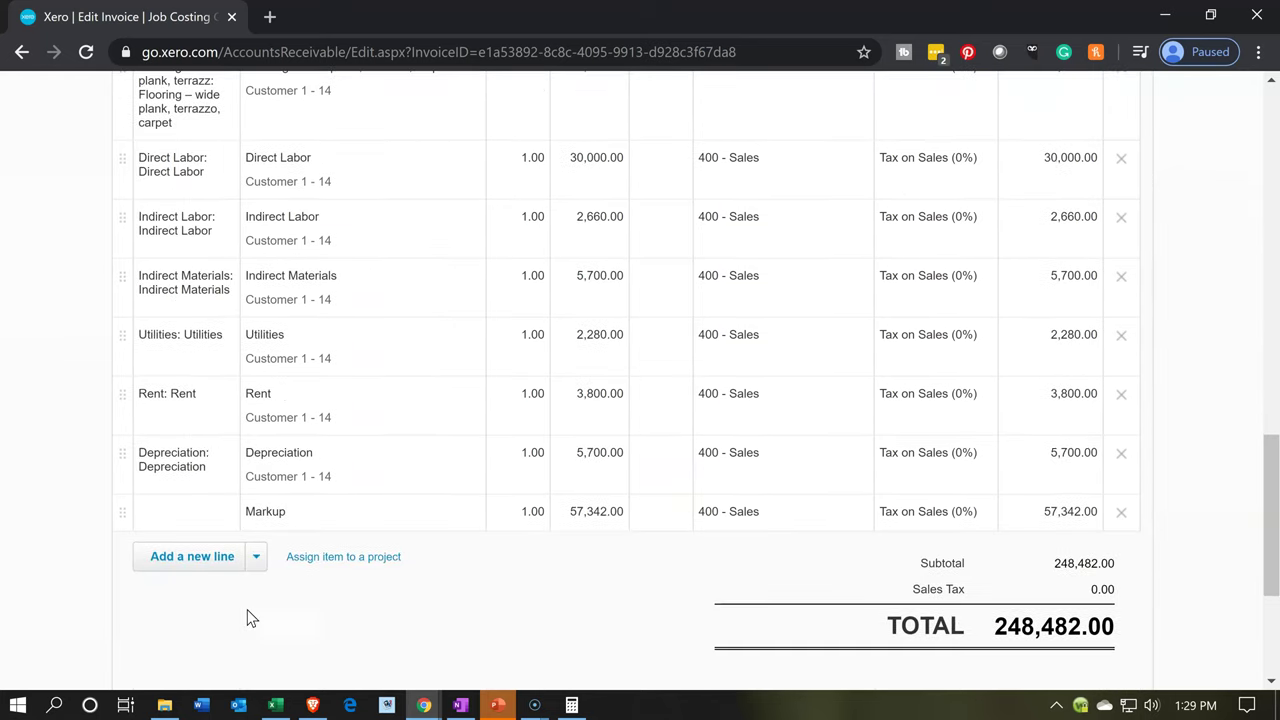
click(760, 585)
Approve invoice INV-0001 for Customer 1 at 248,482.00
scroll(667, 574, down, 2)
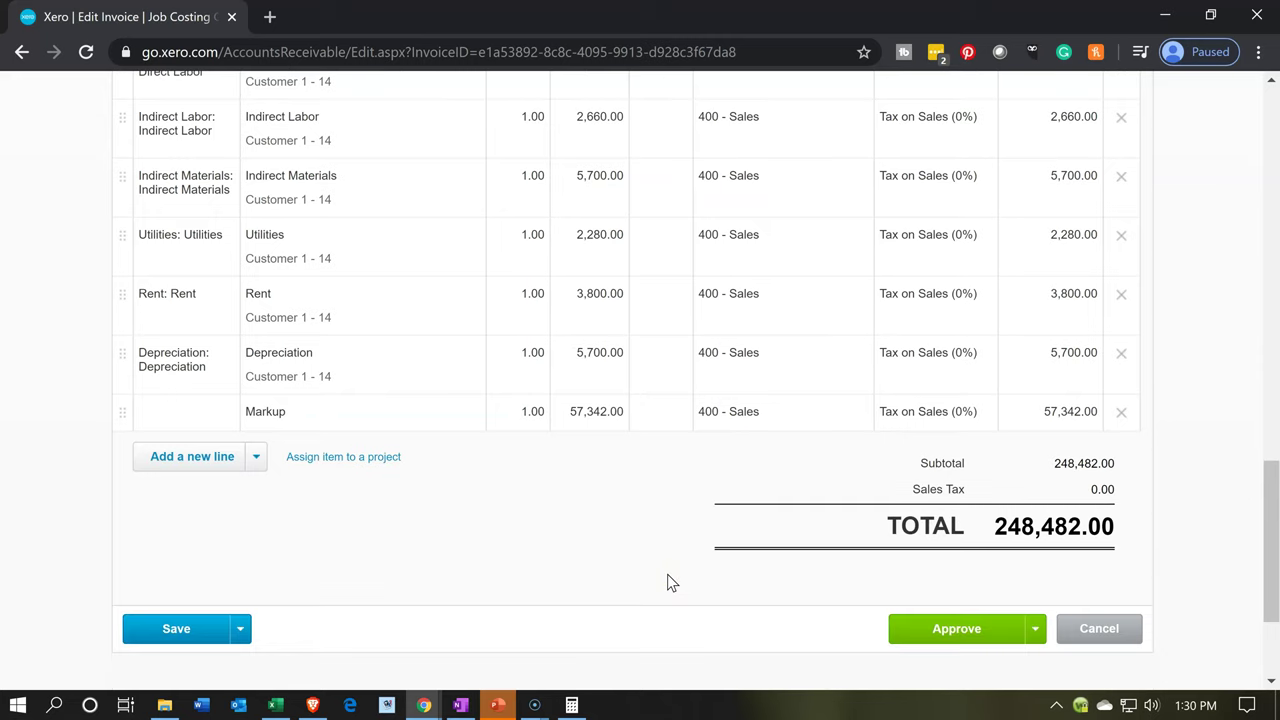
click(930, 530)
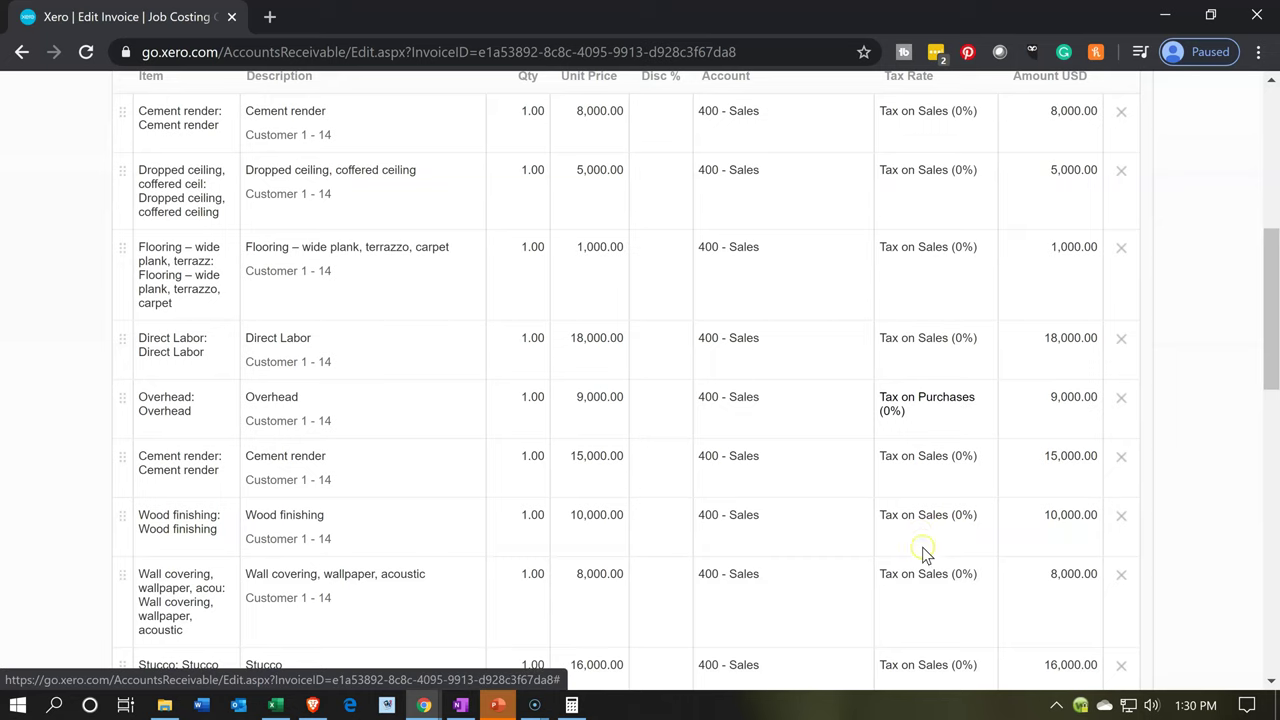
click(643, 447)
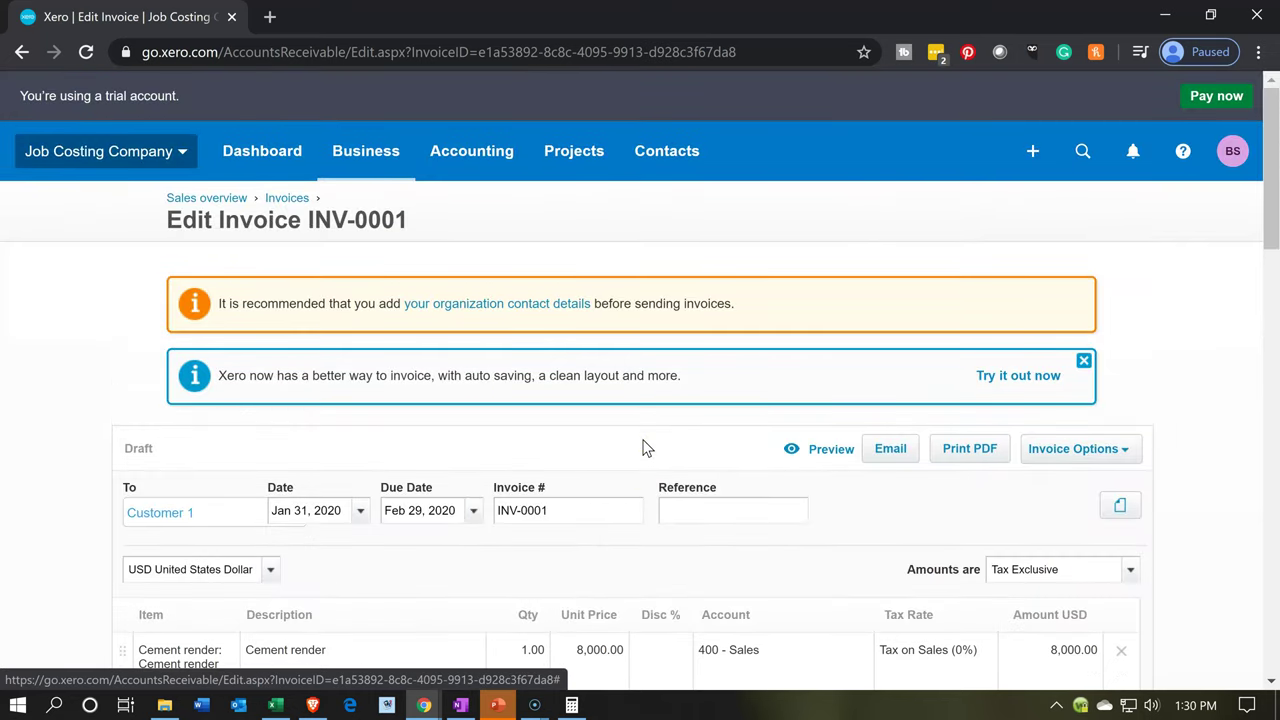
click(478, 172)
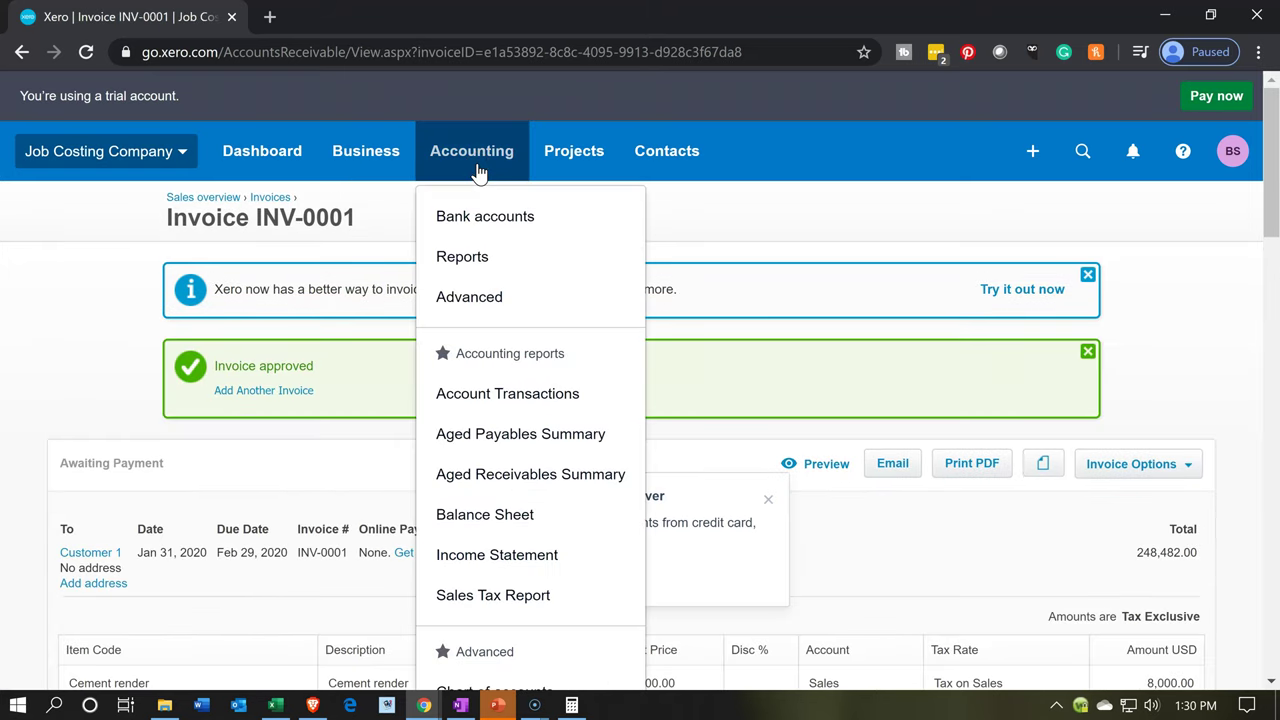
Run the Balance Sheet as of 31 January 2020, showing Accounts Receivable of 248,482.00
click(473, 533)
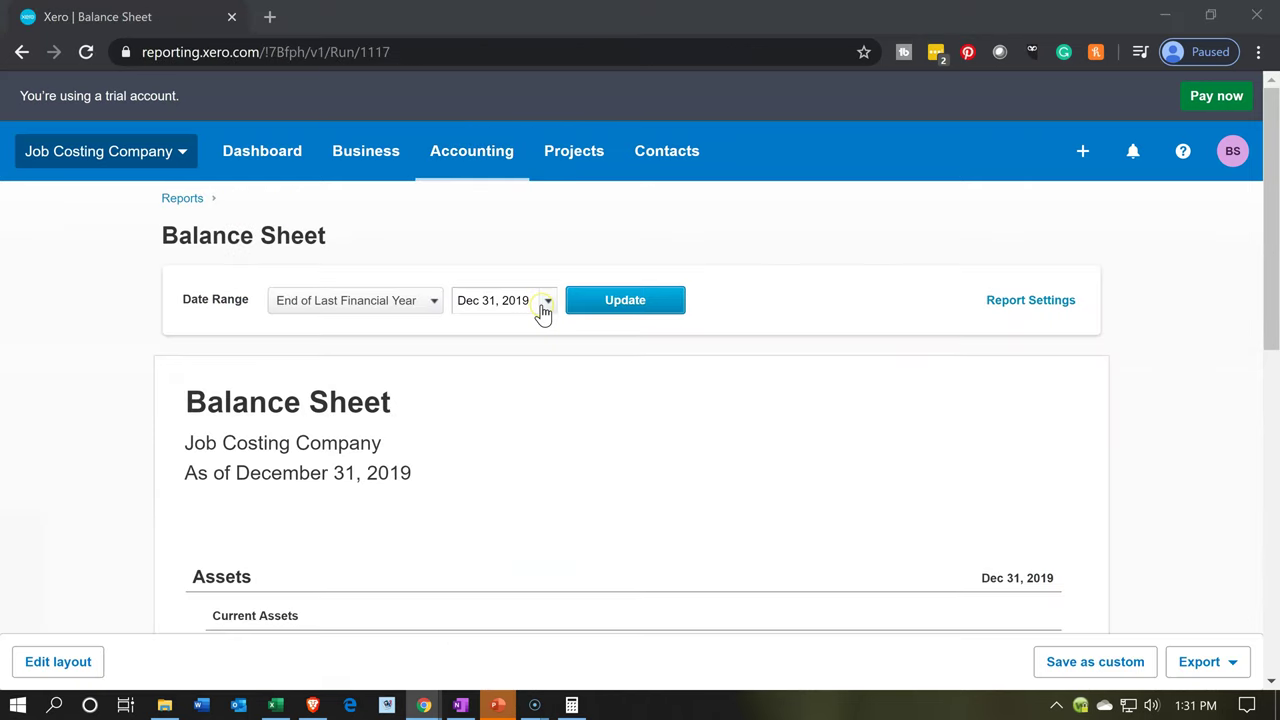
click(547, 302)
click(765, 337)
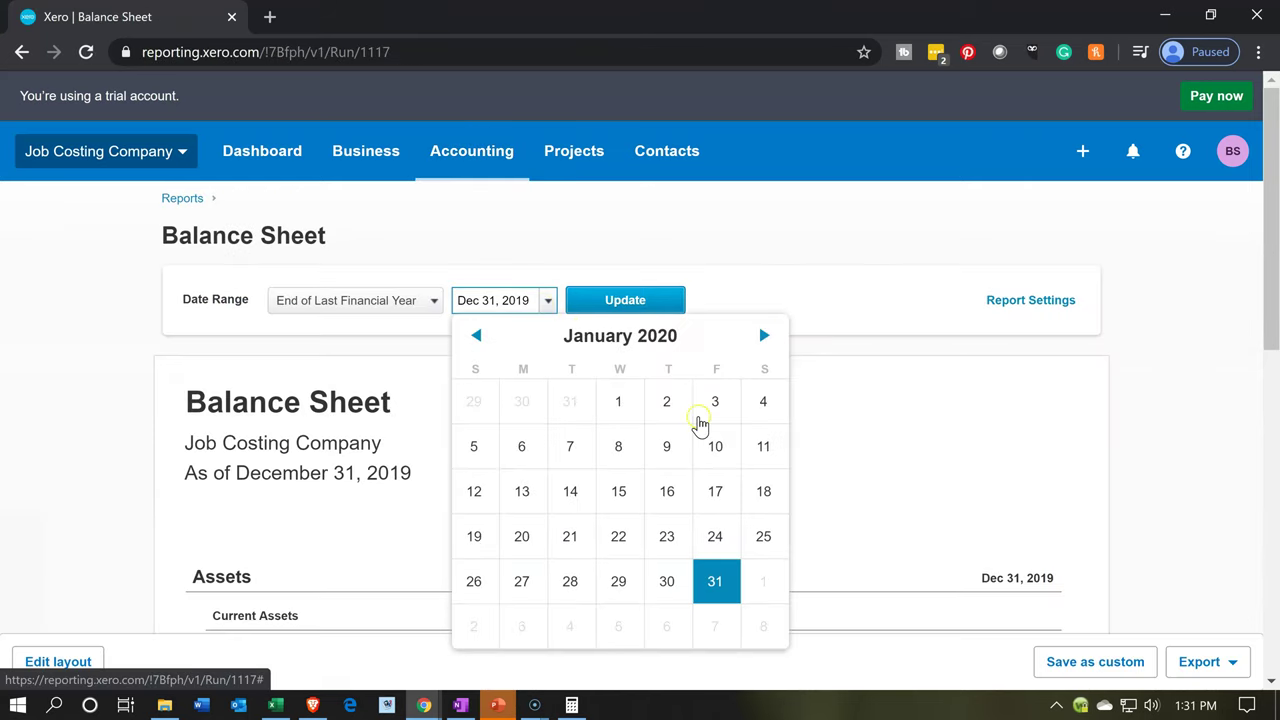
click(715, 597)
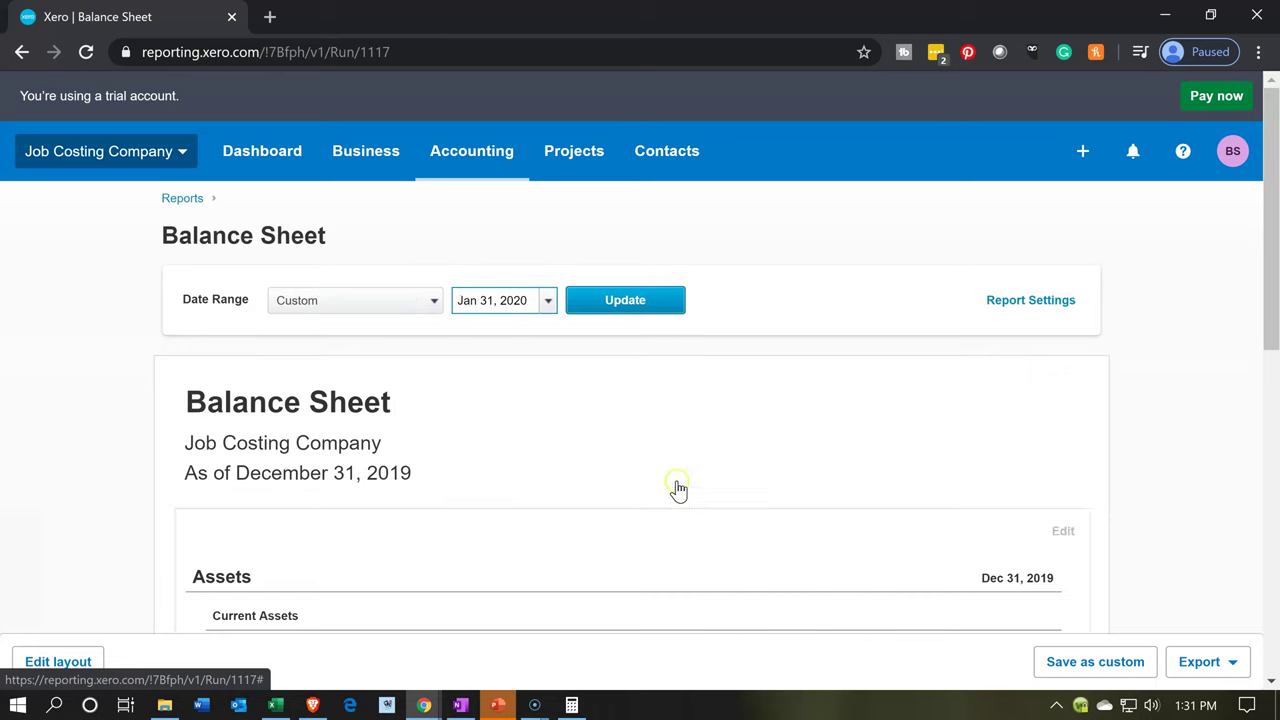
click(636, 309)
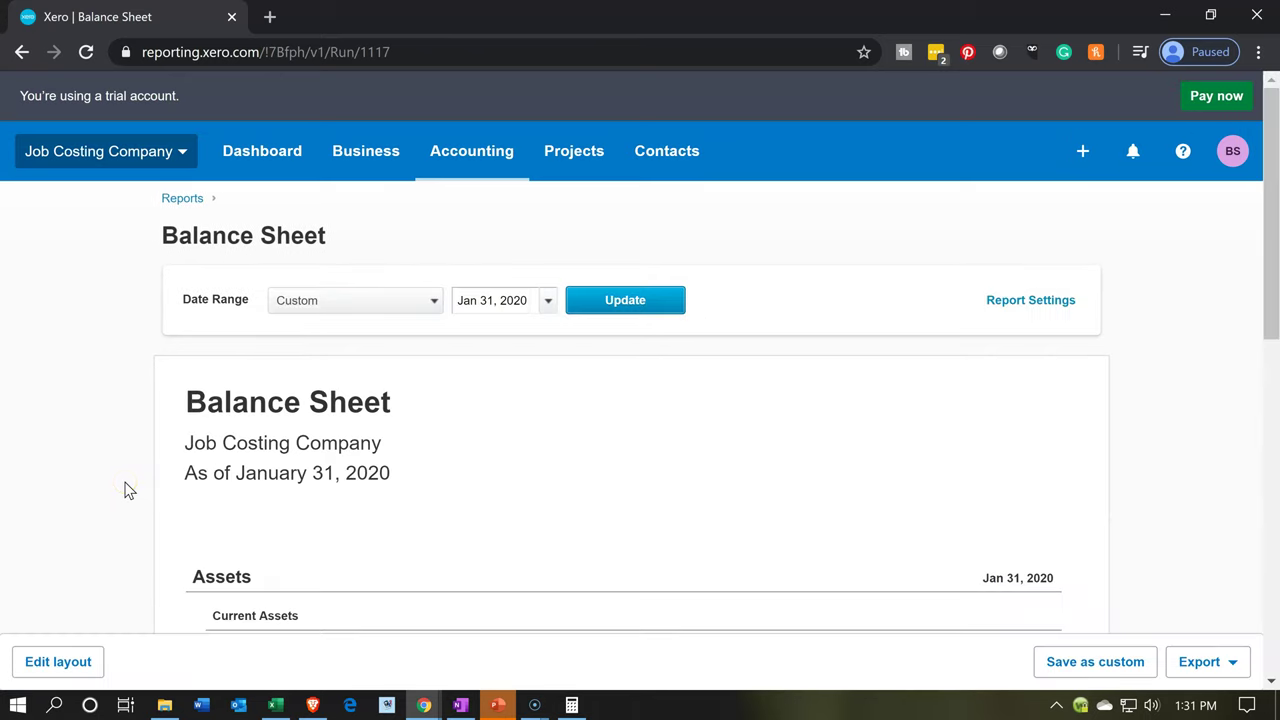
scroll(128, 490, down, 3)
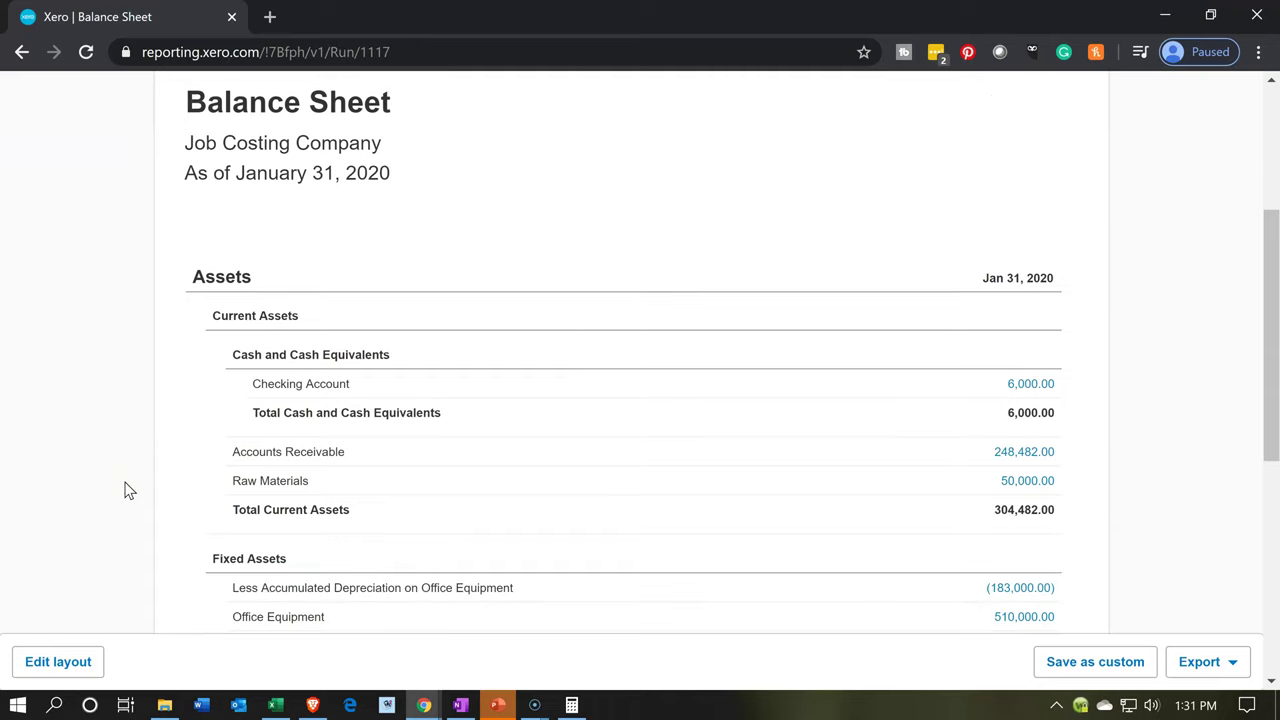